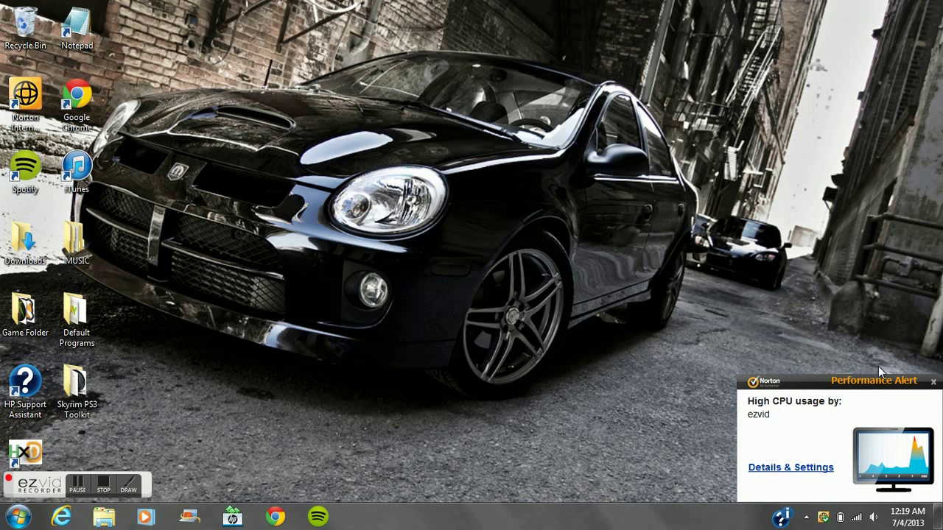
Step: Dismiss the Norton performance alert and open the PS3\SAVEDATA folder on Removable Disk (G:)
left_click(932, 382)
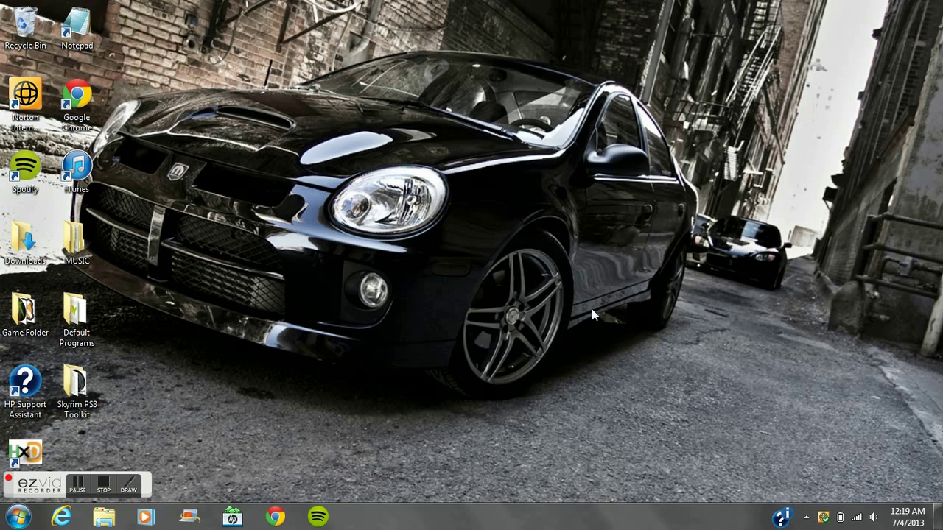
left_click(18, 516)
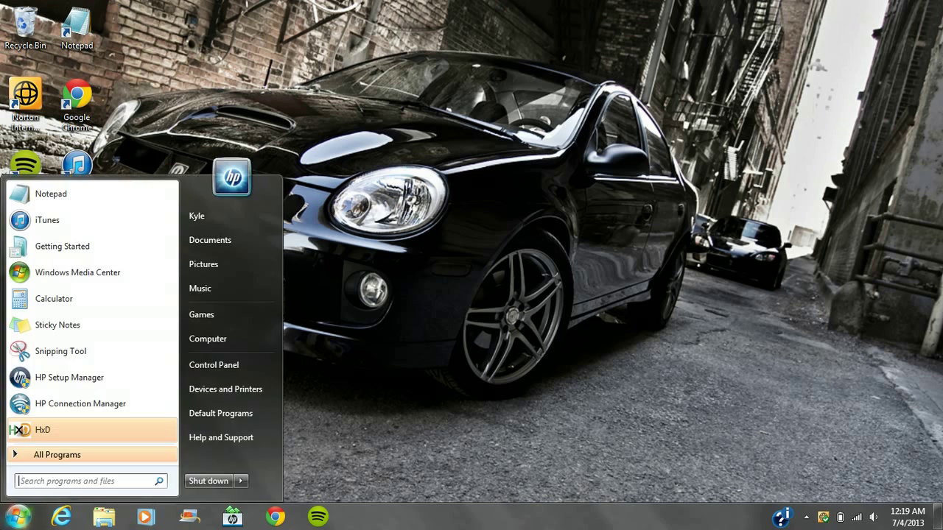
left_click(218, 335)
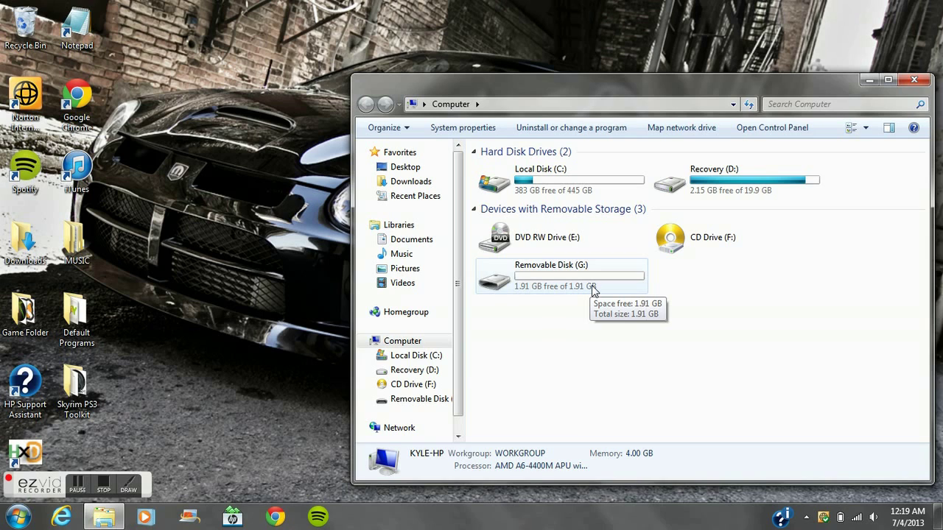
double_click(591, 286)
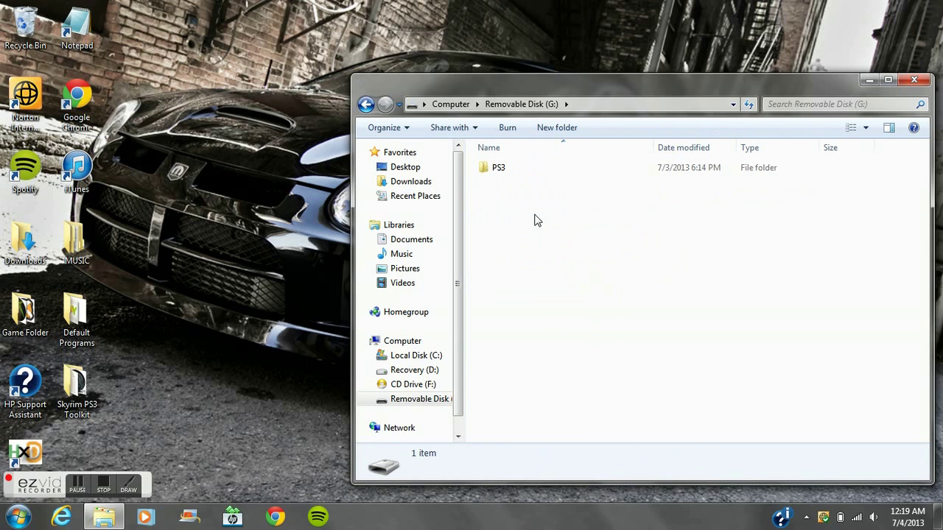
double_click(503, 174)
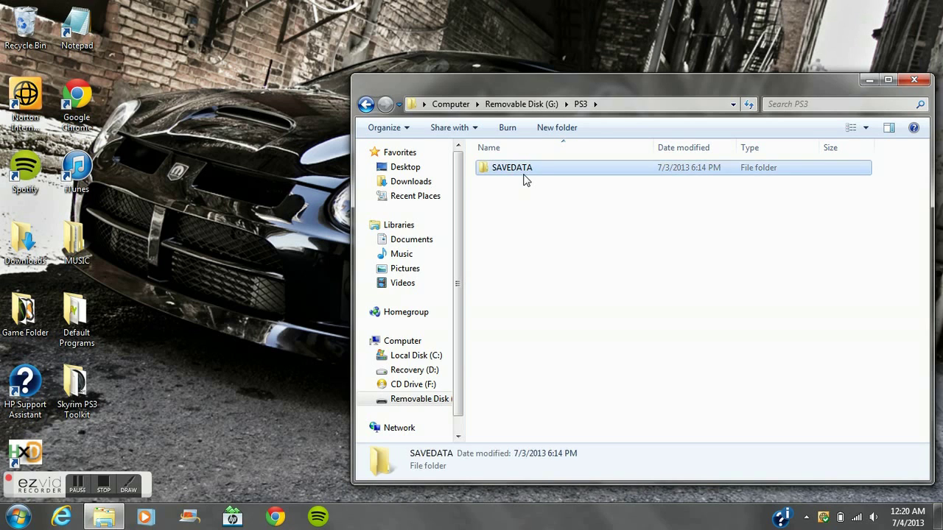
double_click(525, 171)
left_click_drag(526, 170, 523, 217)
left_click(518, 212)
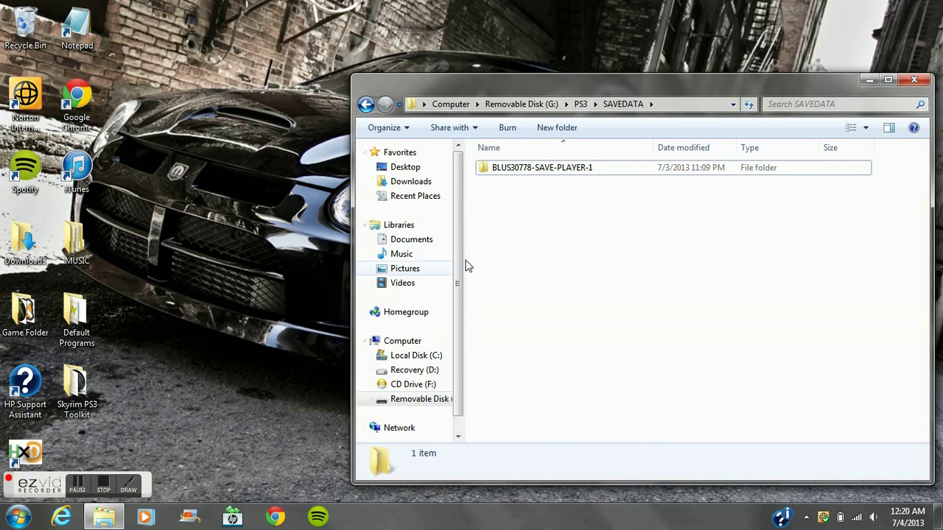
Step: Examine the files inside the BLUS30778-SAVE-PLAYER-1 folder, including SYS-DATA, and return to SAVEDATA
double_click(563, 171)
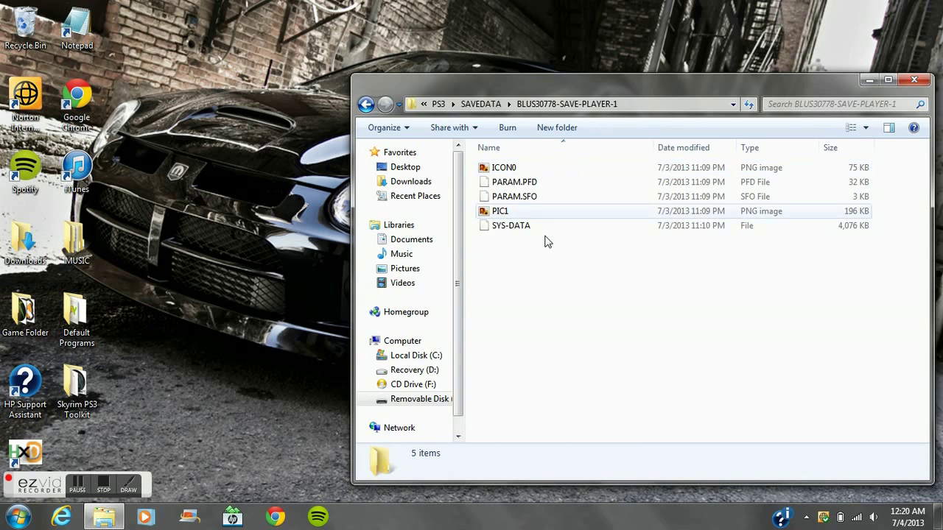
left_click(513, 228)
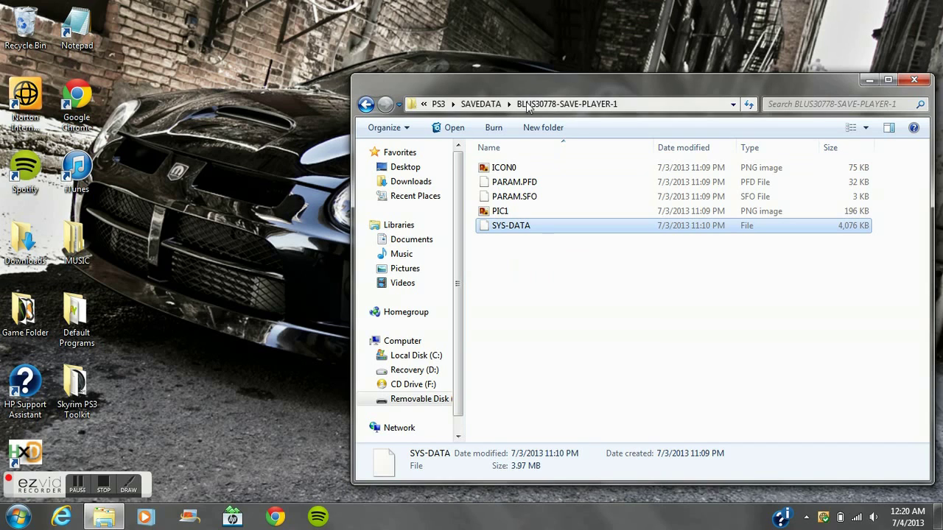
left_click(366, 104)
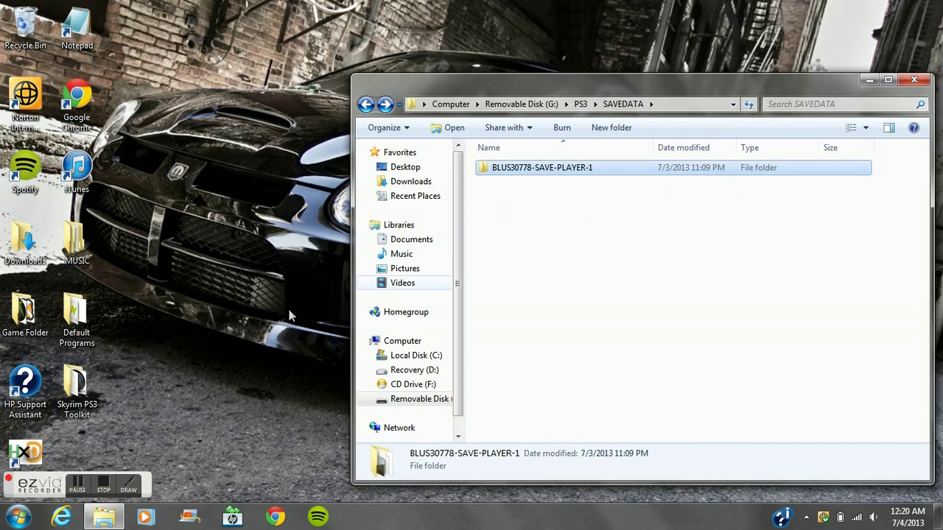
Step: Delete the old BLUS30778-SAVE-PLAYER-1 folder from the desktop's Skyrim PS3 Toolkit folder
double_click(77, 391)
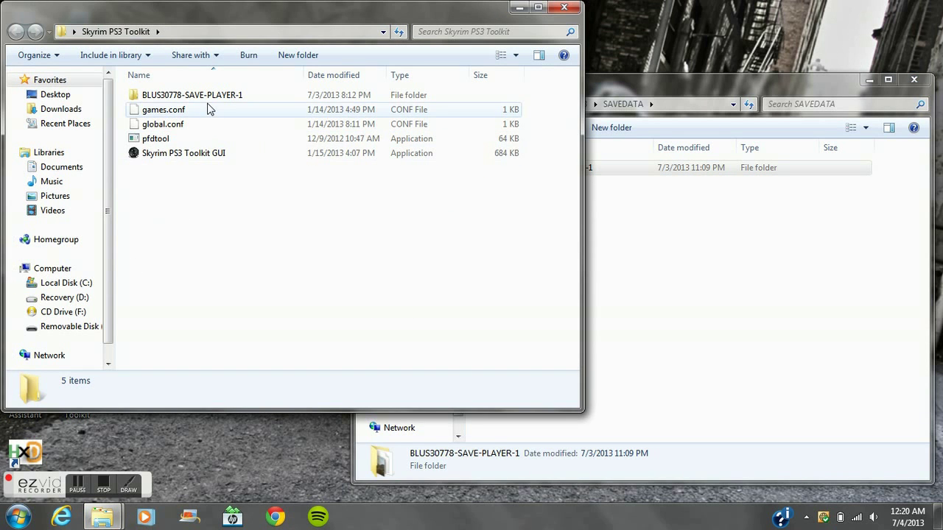
left_click(208, 101)
right_click(208, 101)
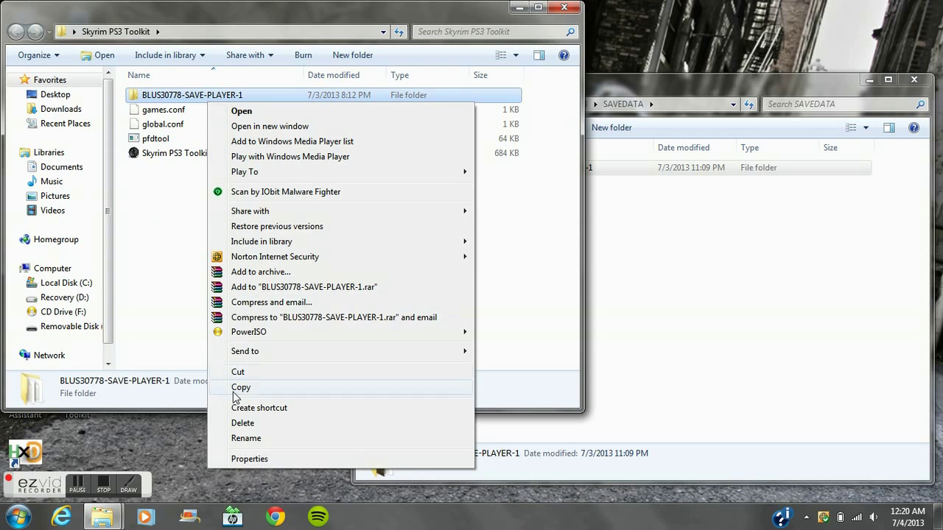
left_click(243, 424)
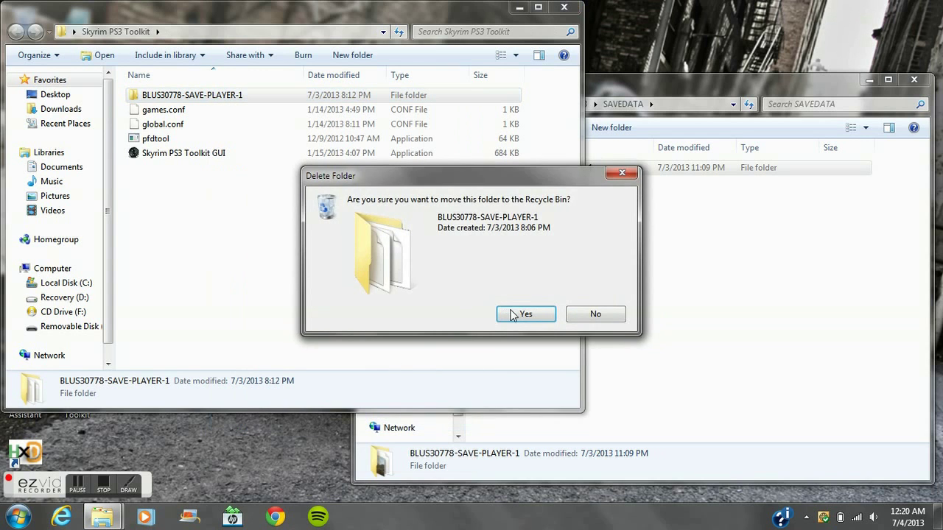
left_click(512, 313)
Step: Copy the BLUS30778-SAVE-PLAYER-1 folder from SAVEDATA on the removable disk into the Skyrim PS3 Toolkit folder
left_click(625, 182)
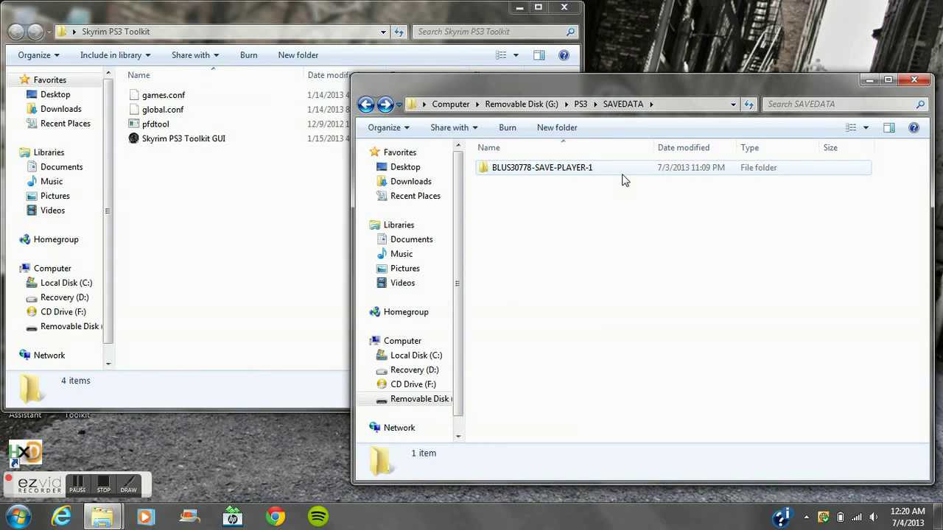
left_click(581, 174)
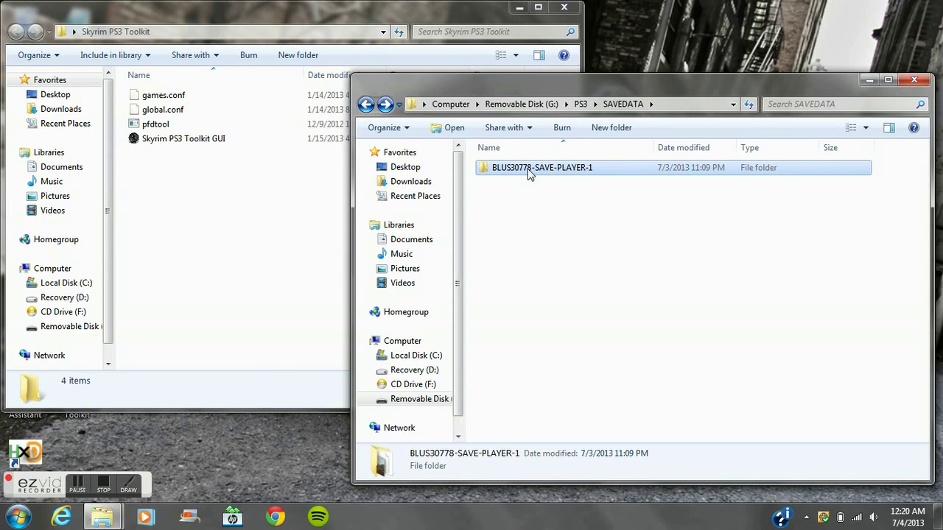
left_click_drag(528, 173, 187, 275)
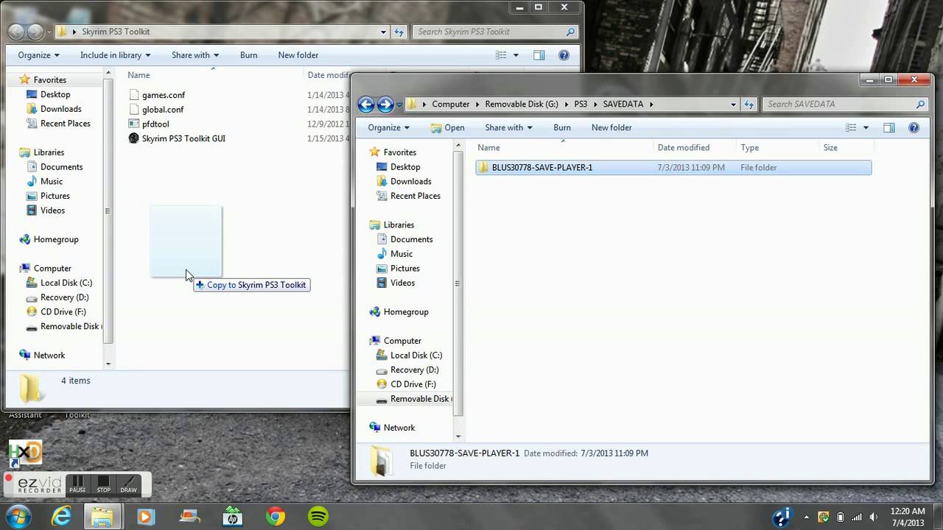
left_click_drag(186, 275, 186, 275)
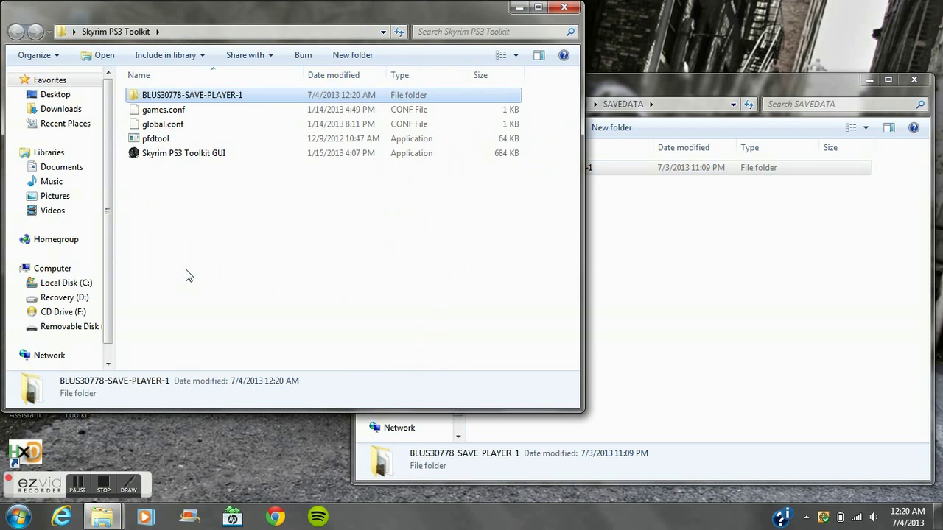
left_click(186, 275)
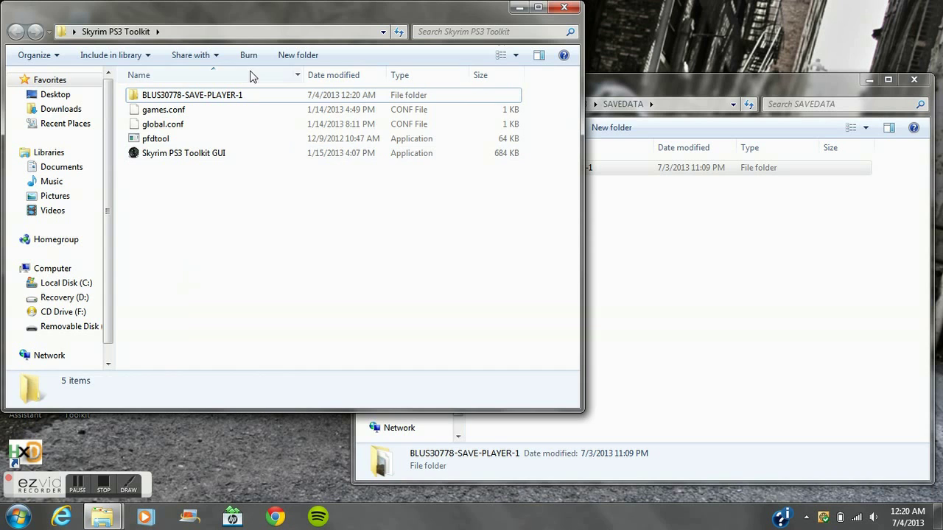
Step: Launch Skyrim PS3 Toolkit GUI beside the toolkit folder window and close the SAVEDATA window
double_click(237, 157)
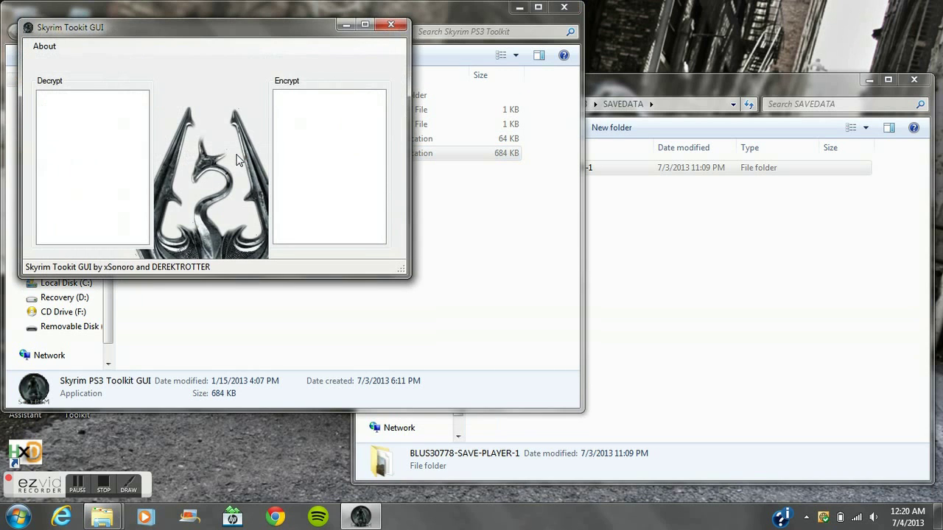
left_click_drag(201, 32, 674, 182)
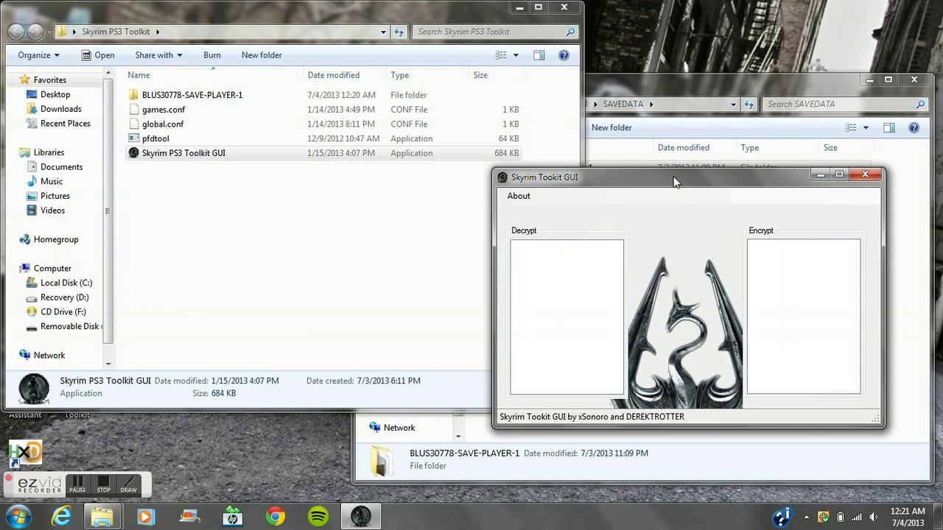
left_click(621, 80)
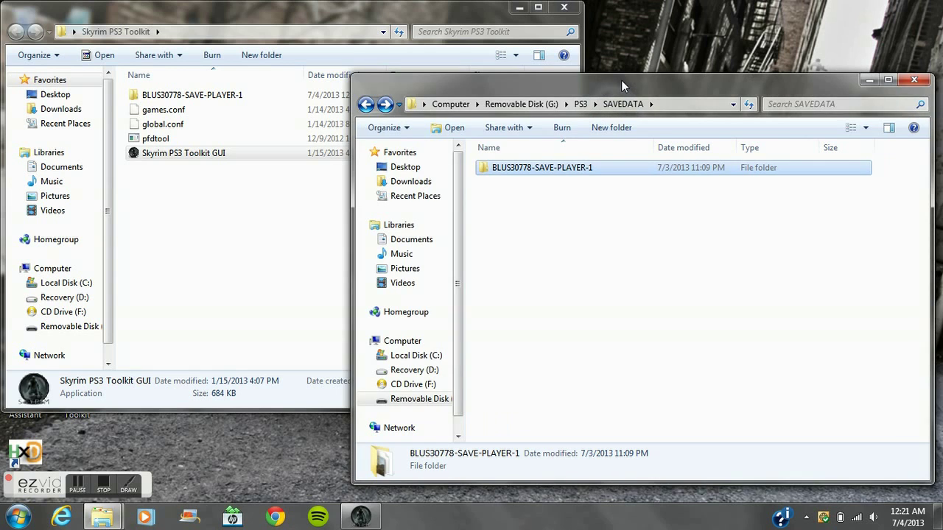
left_click(915, 80)
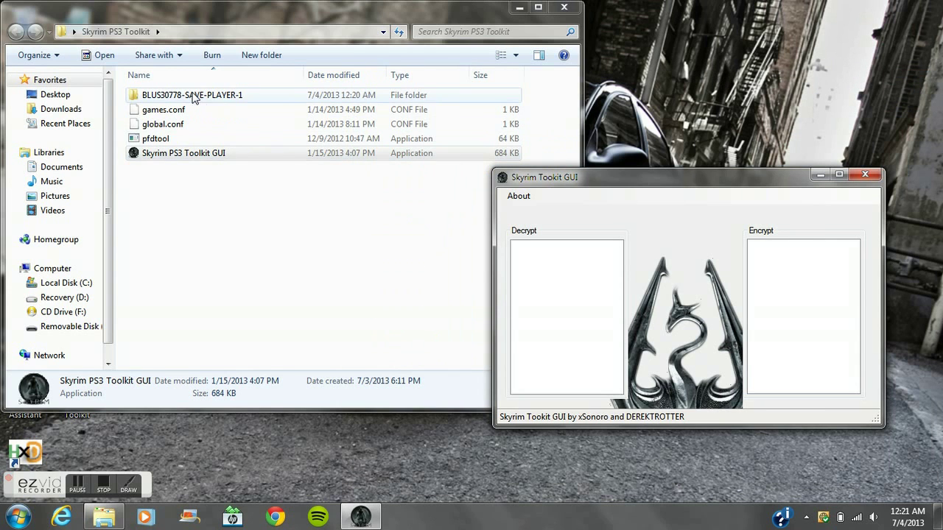
Step: Decrypt the copied BLUS30778-SAVE-PLAYER-1 folder with the Skyrim toolkit and close the tool
left_click(182, 99)
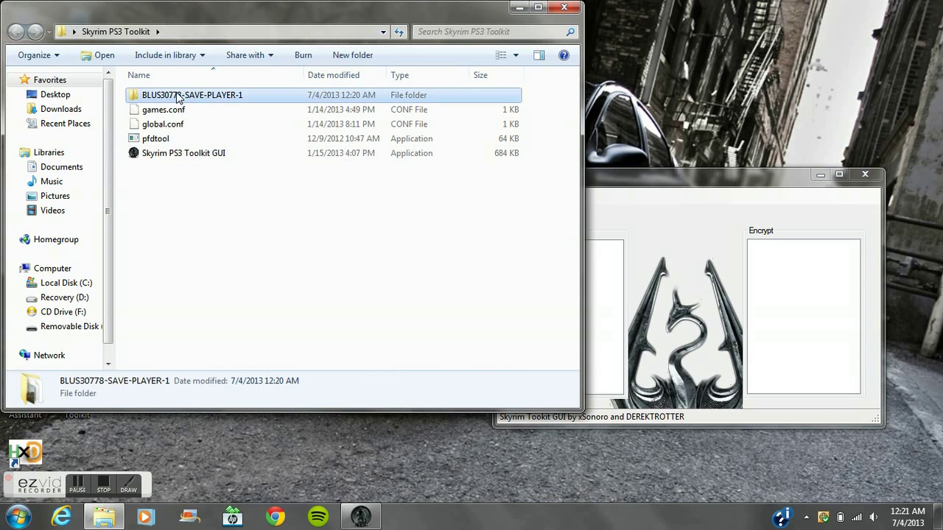
left_click(653, 185)
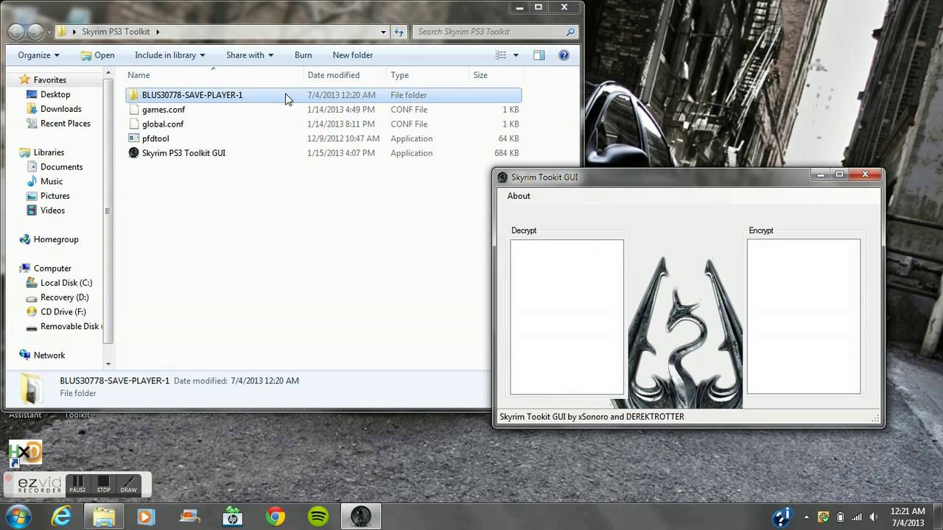
left_click_drag(250, 105, 551, 309)
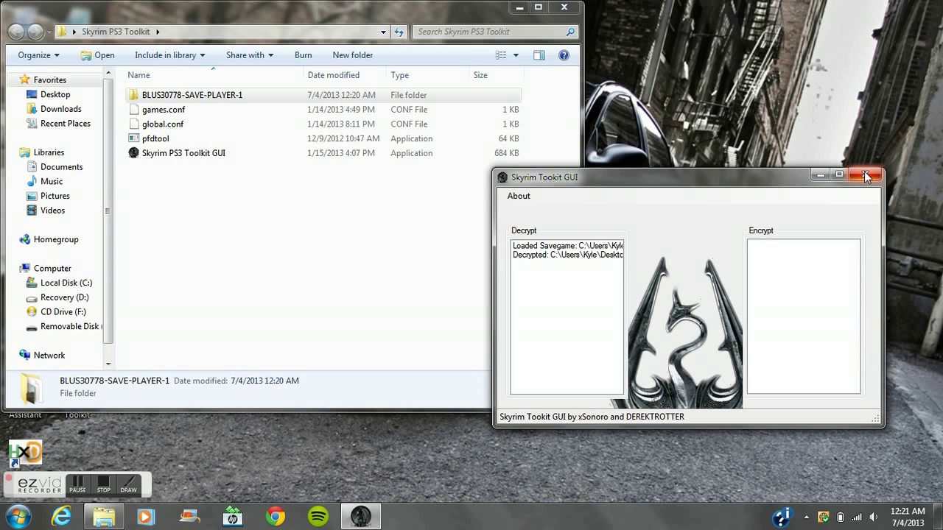
left_click(866, 175)
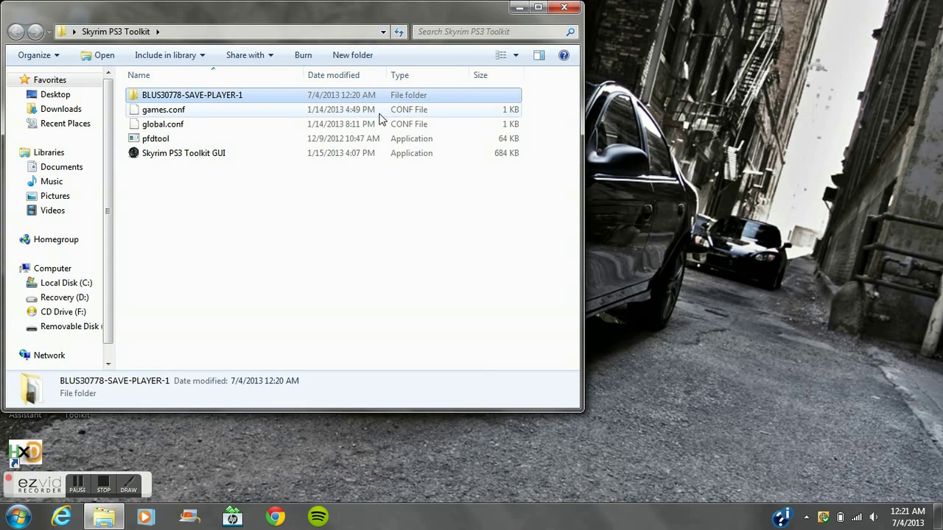
Step: Rename the SYS-DATA file inside the toolkit's BLUS30778-SAVE-PLAYER-1 folder to SYS-DATA.ess
double_click(309, 96)
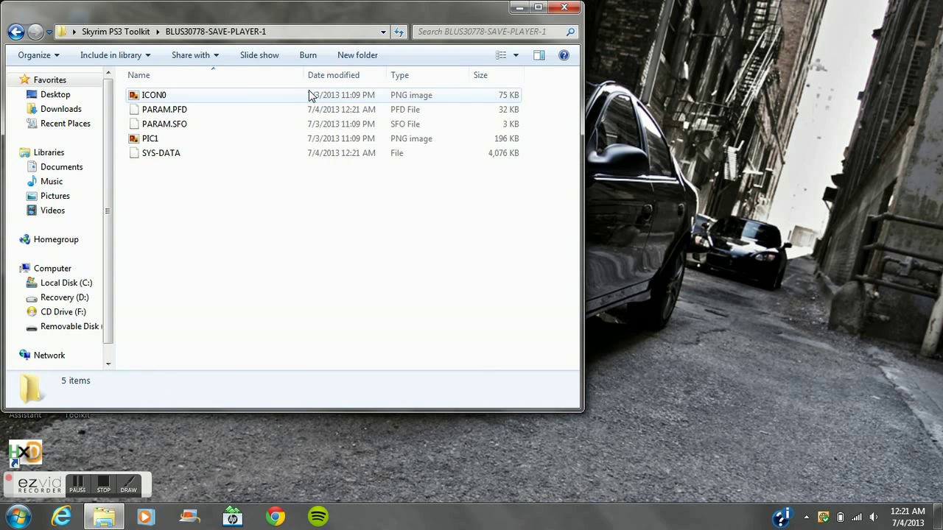
left_click(179, 156)
right_click(178, 156)
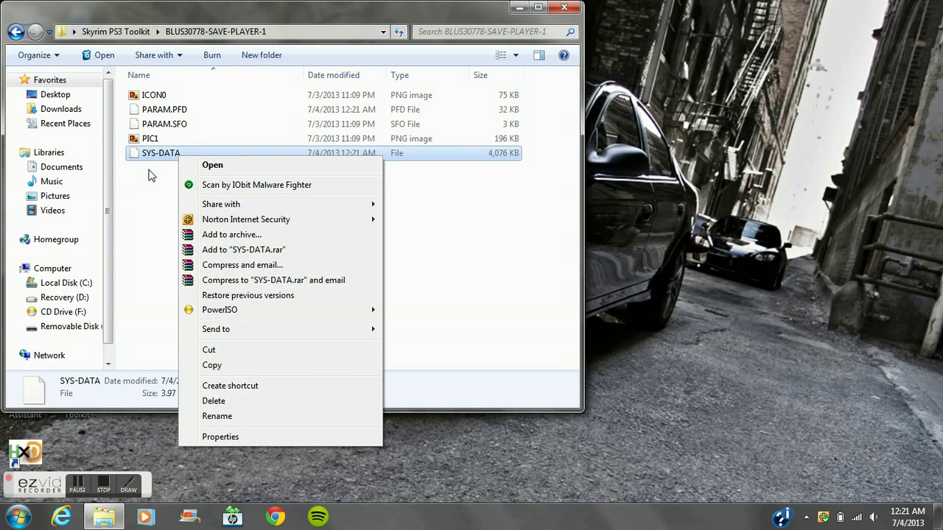
left_click(217, 416)
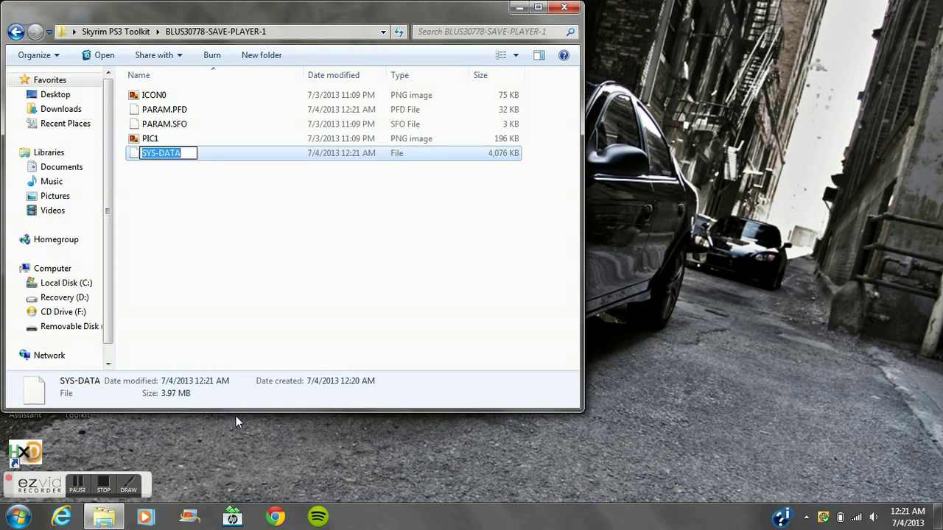
key("End")
type(".ess")
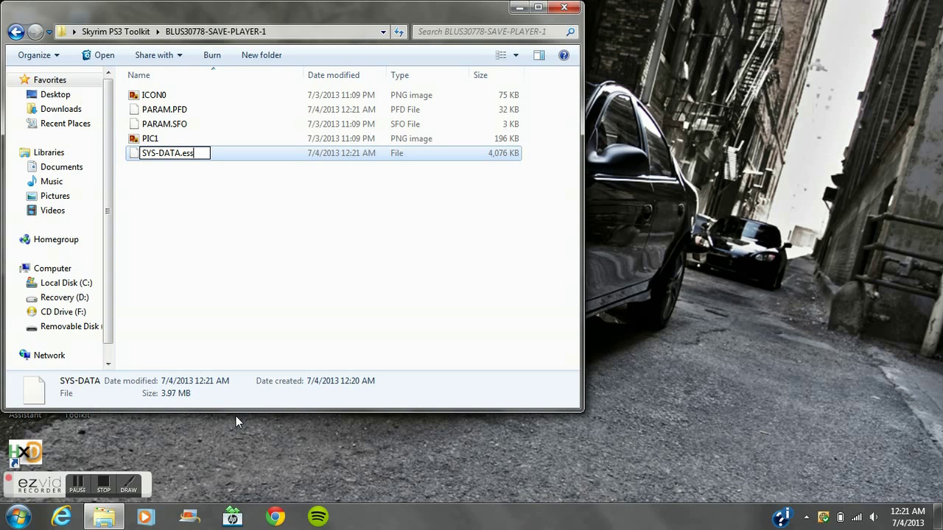
key("Return")
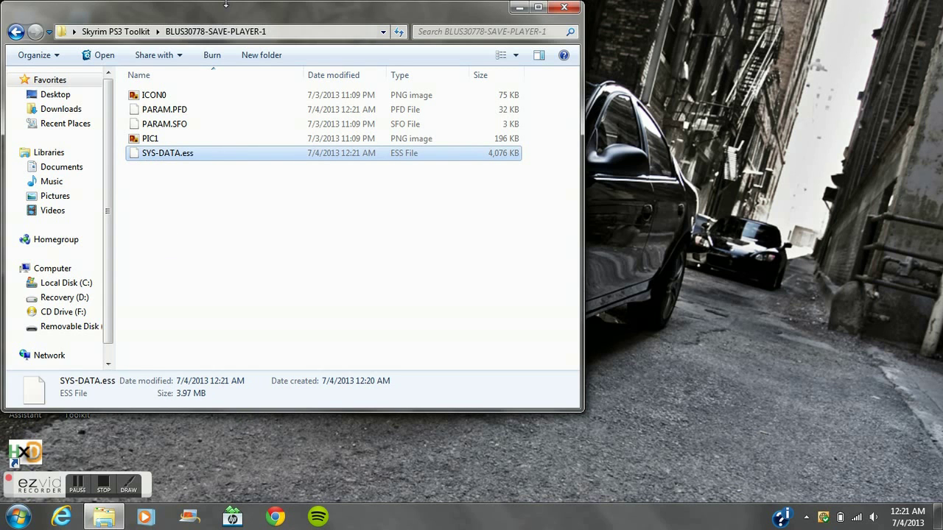
Step: Move the save folder window aside and open Documents\My Games\Skyrim\Saves in a second window
left_click_drag(238, 17, 596, 27)
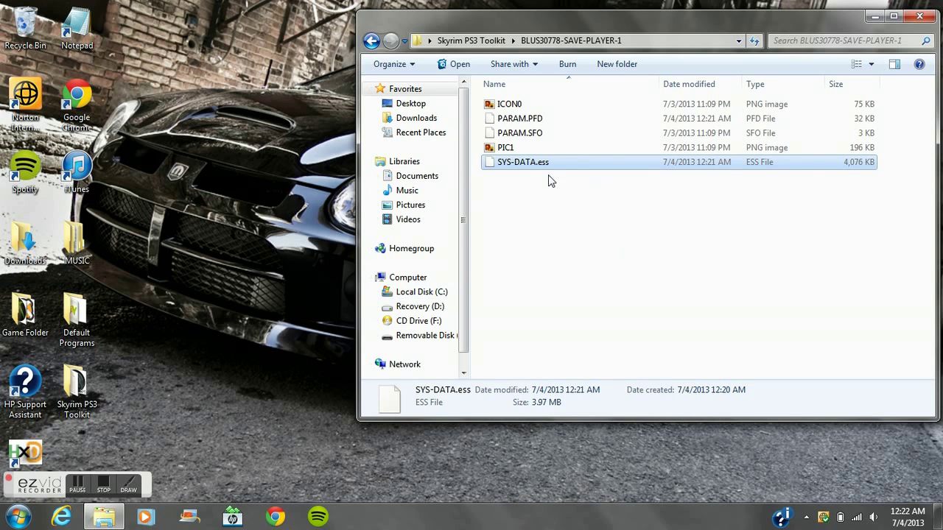
key("super")
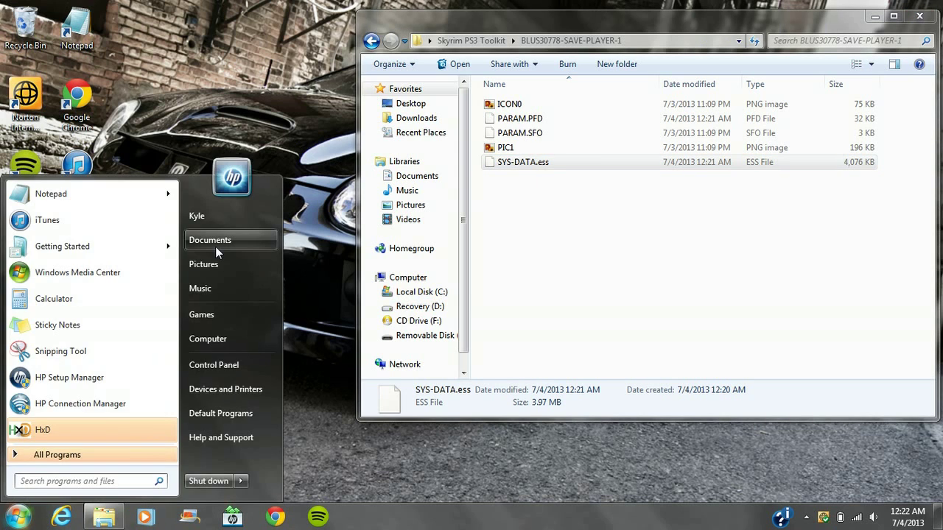
left_click(215, 246)
double_click(181, 178)
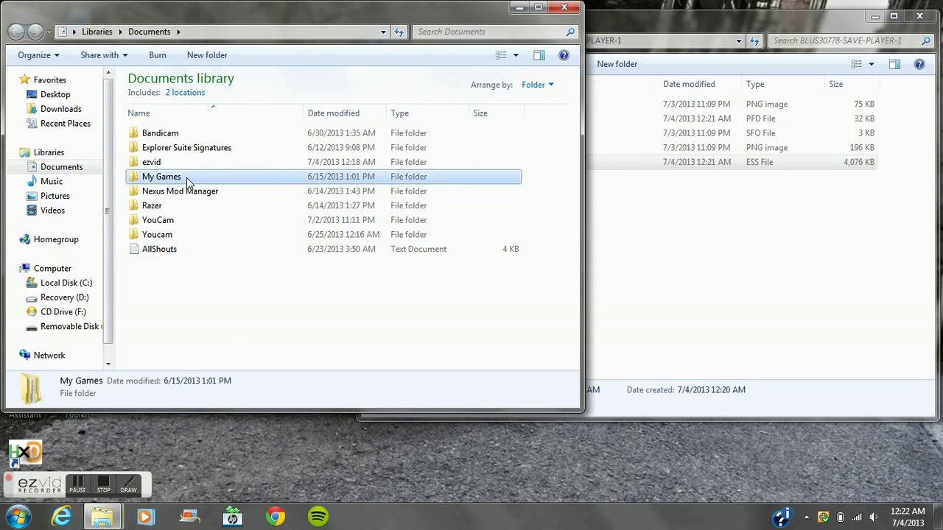
double_click(166, 156)
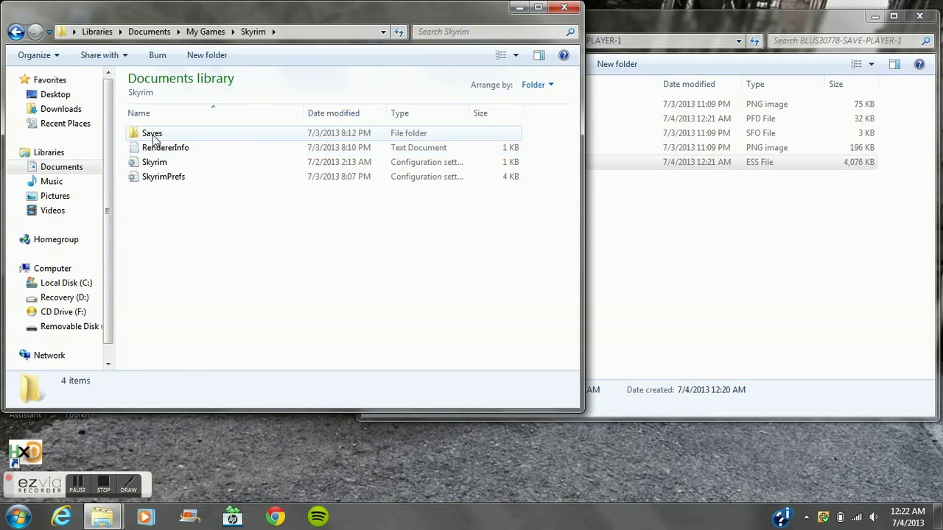
double_click(153, 138)
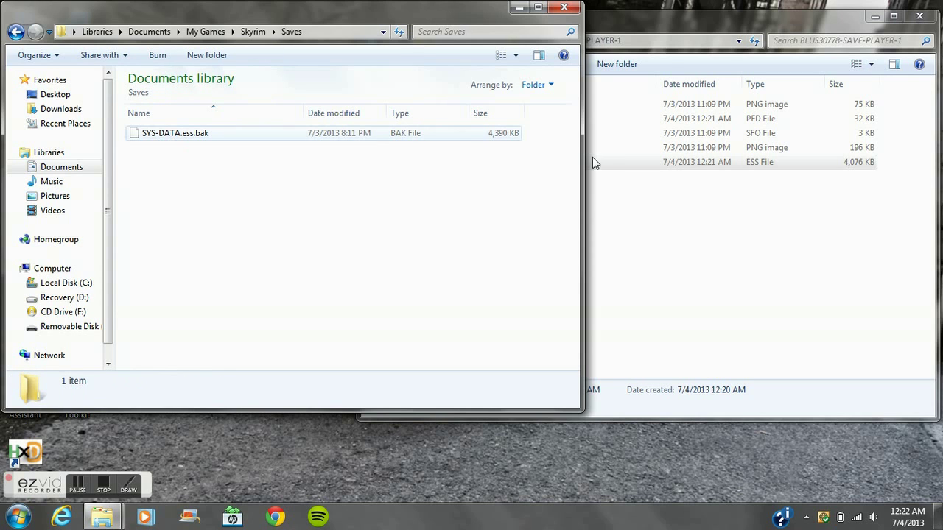
Step: Move SYS-DATA.ess from the toolkit's save folder into the Skyrim Saves folder and close both folder windows
left_click(659, 217)
left_click_drag(566, 163, 217, 234)
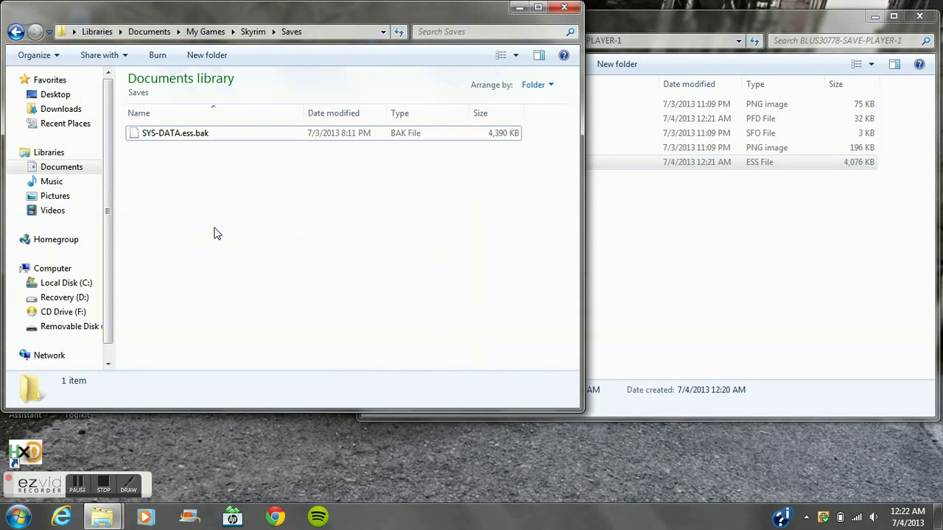
left_click(564, 7)
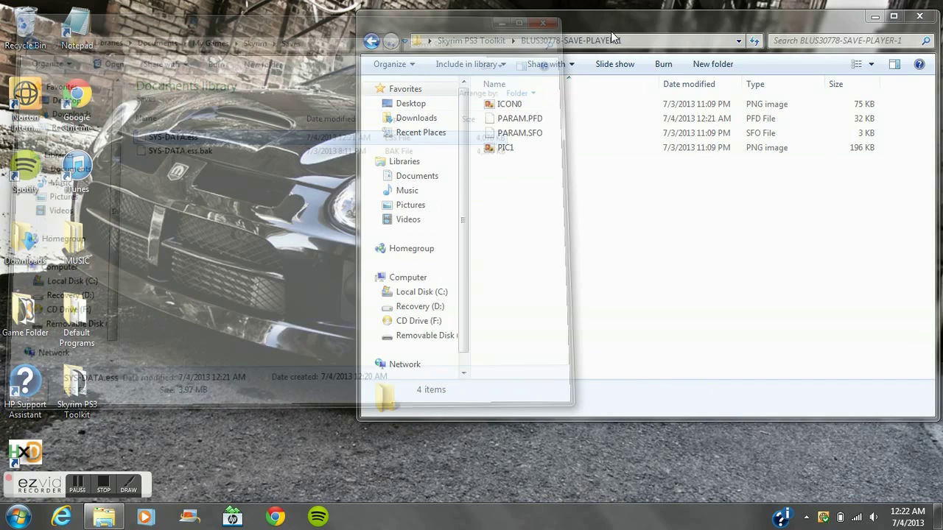
left_click_drag(582, 36, 413, 34)
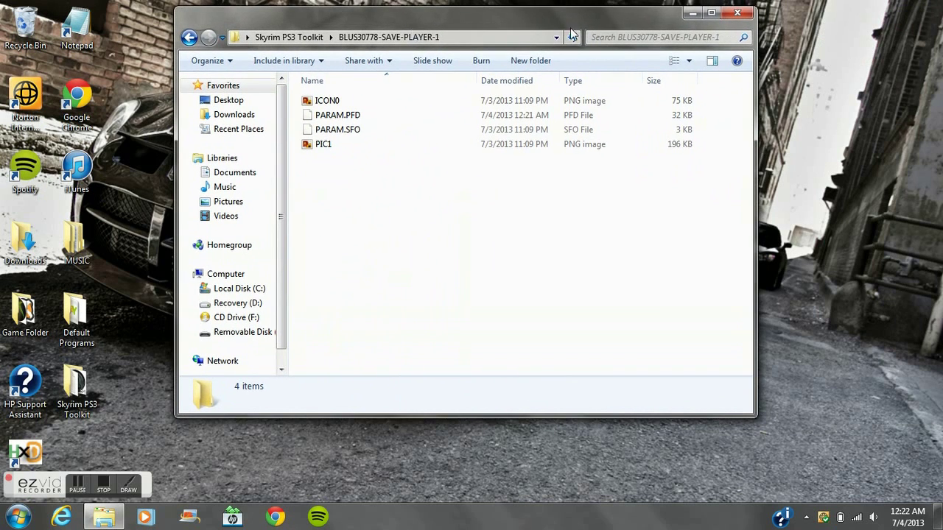
left_click(740, 14)
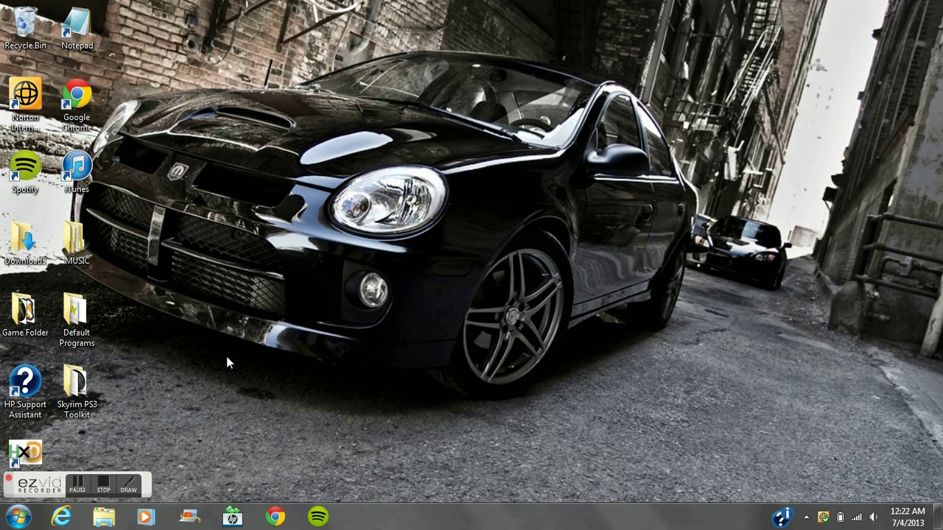
Step: Open Steam from the Game Folder on the desktop, start The Elder Scrolls V: Skyrim and dismiss the HiAlgoBoost notice
double_click(44, 316)
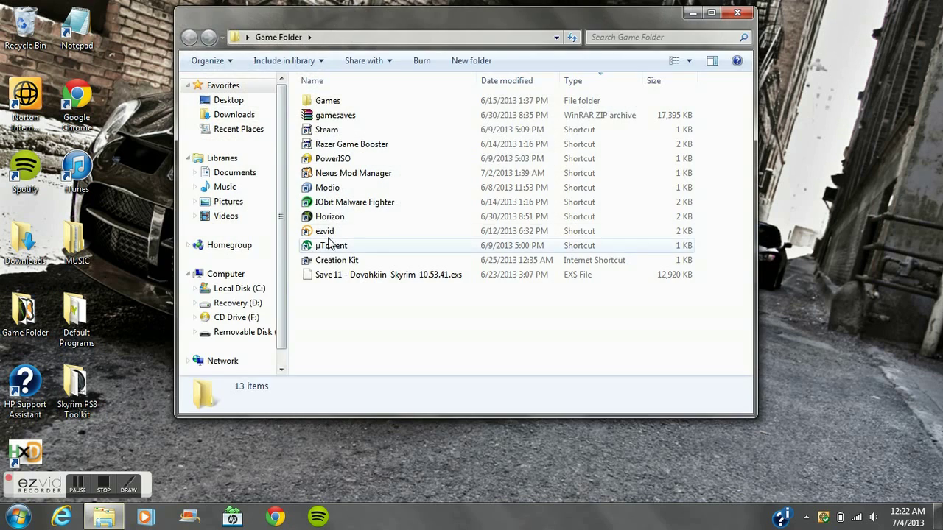
double_click(329, 131)
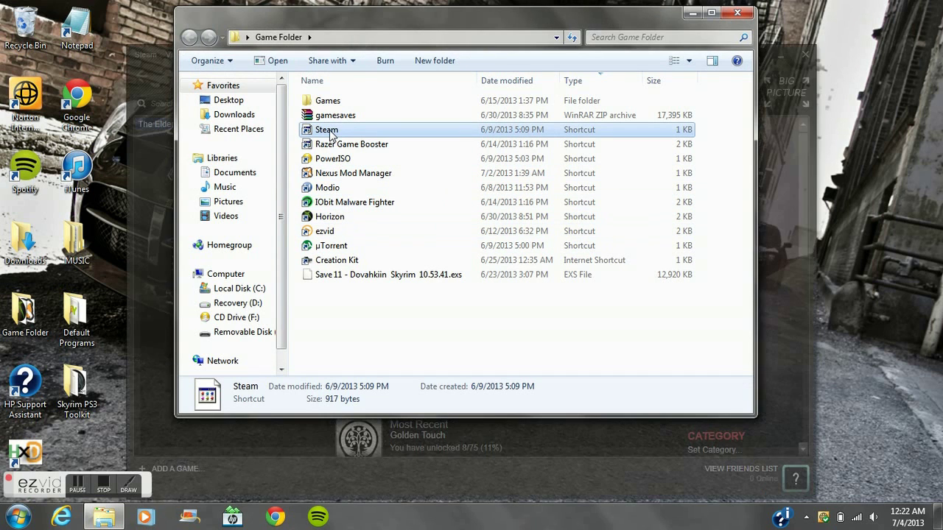
left_click(737, 13)
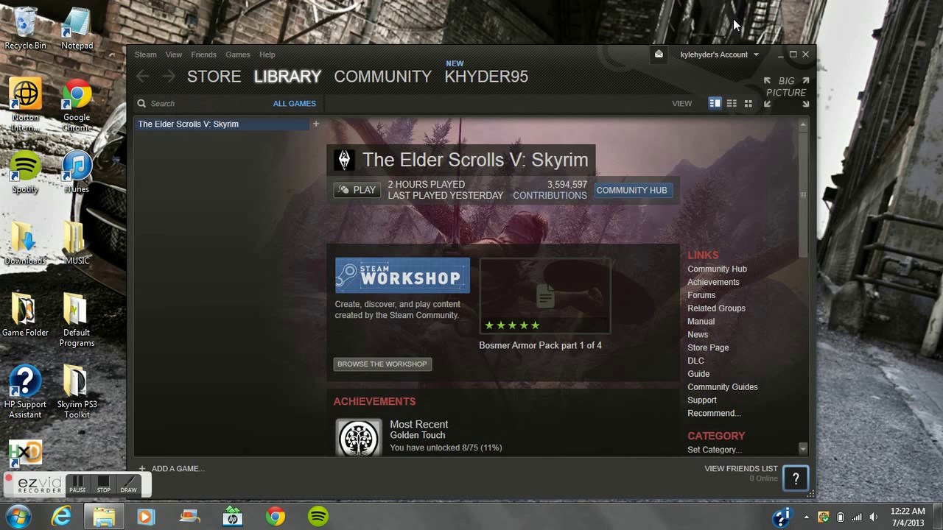
left_click(346, 191)
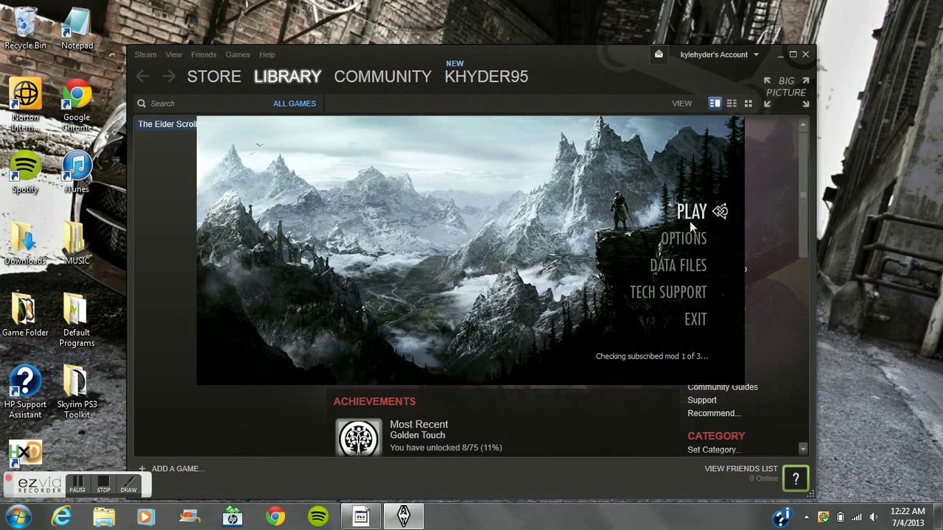
left_click(691, 213)
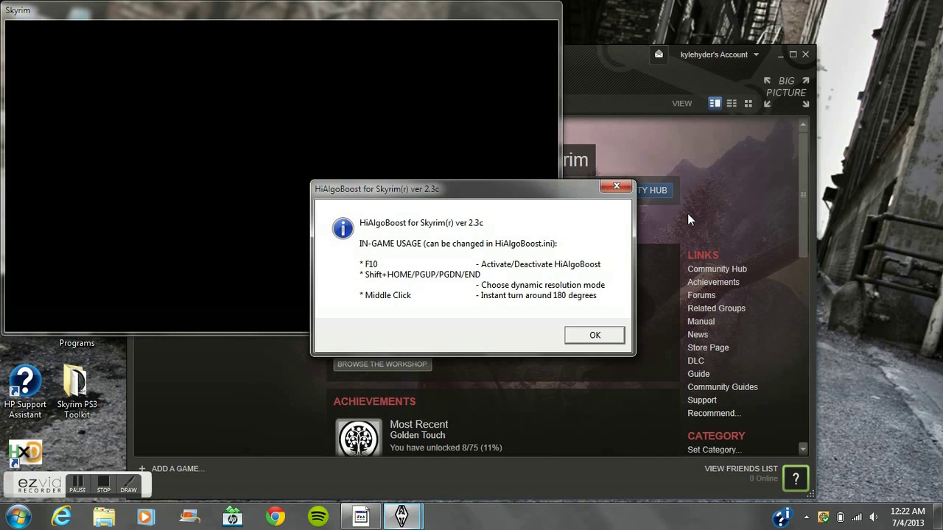
left_click(593, 335)
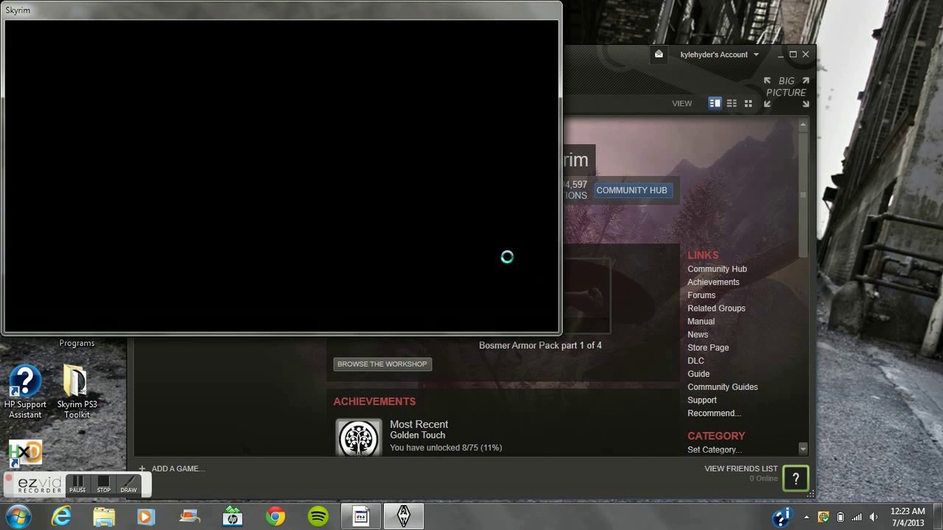
Step: Look at the advanced protection overview in Norton Internet Security and close it
double_click(823, 520)
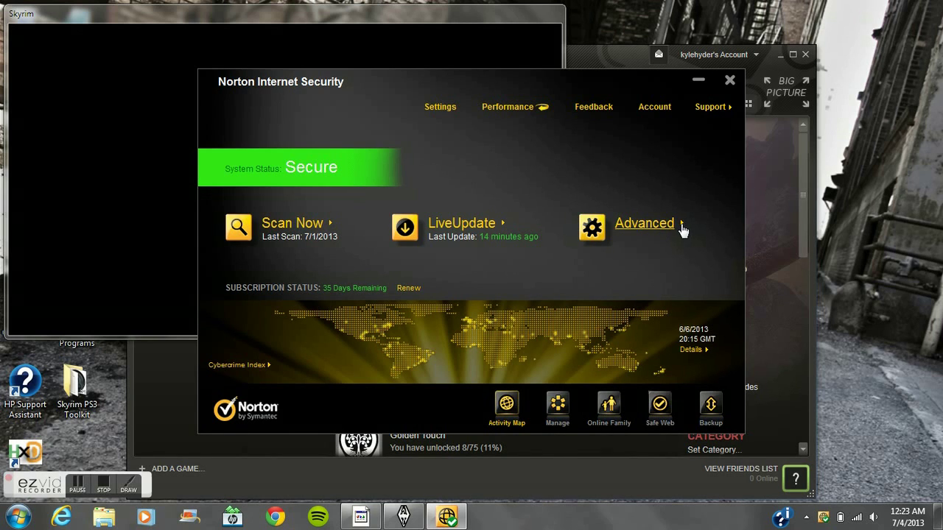
left_click(640, 224)
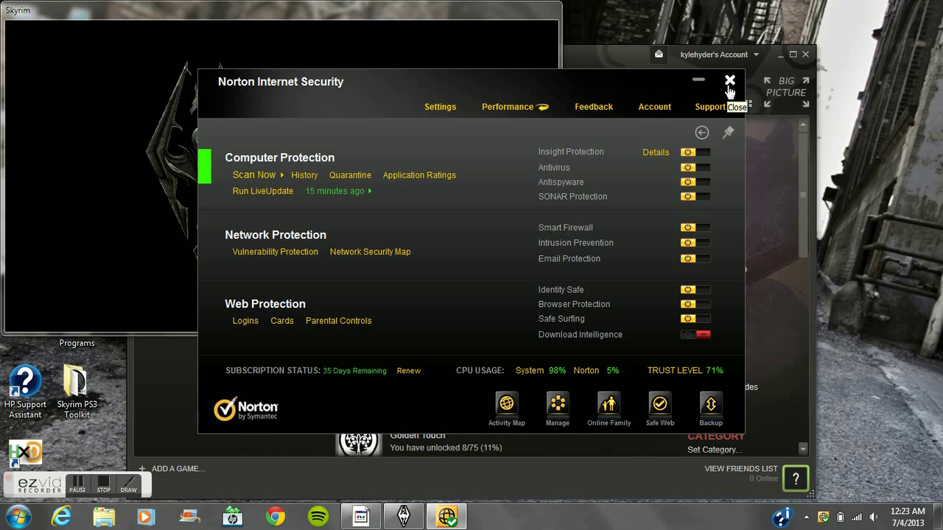
left_click(729, 81)
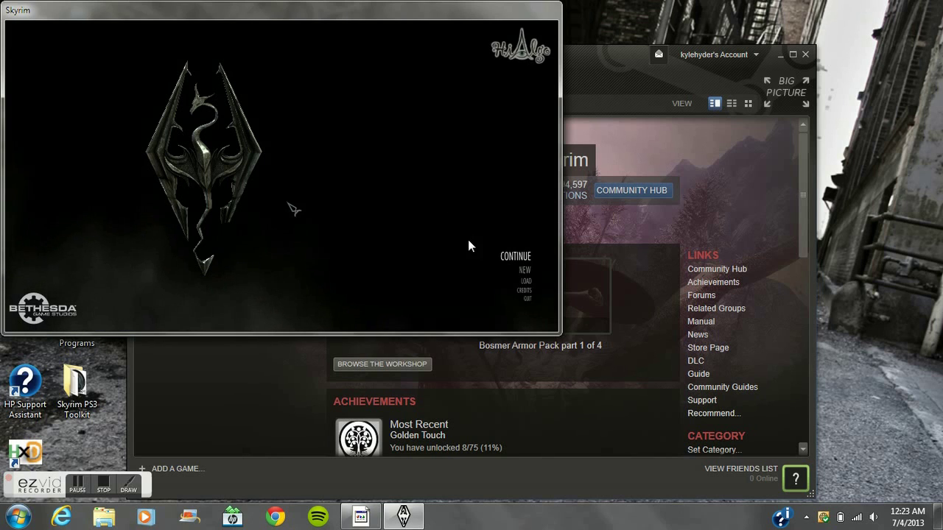
Step: Load the SYS-DATA save from the Skyrim main menu and open the in-game console
key("Down")
key("Down")
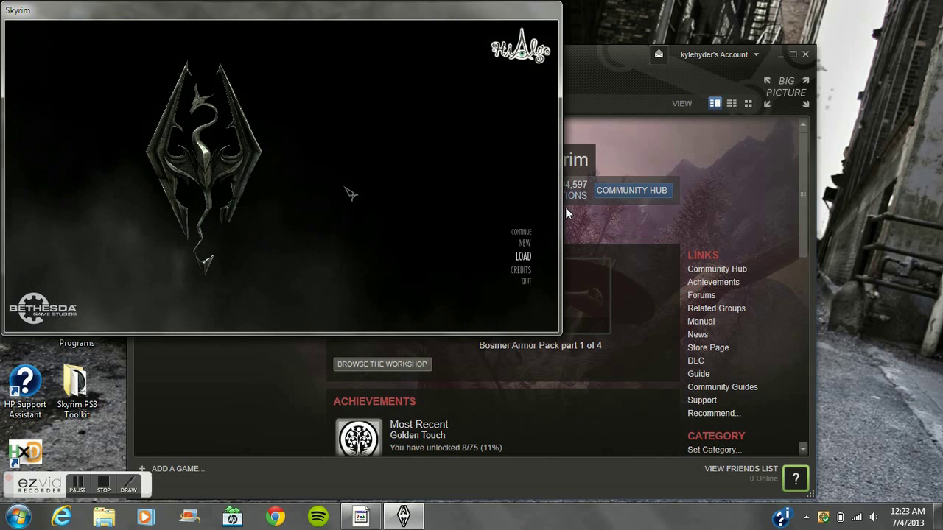
key("Return")
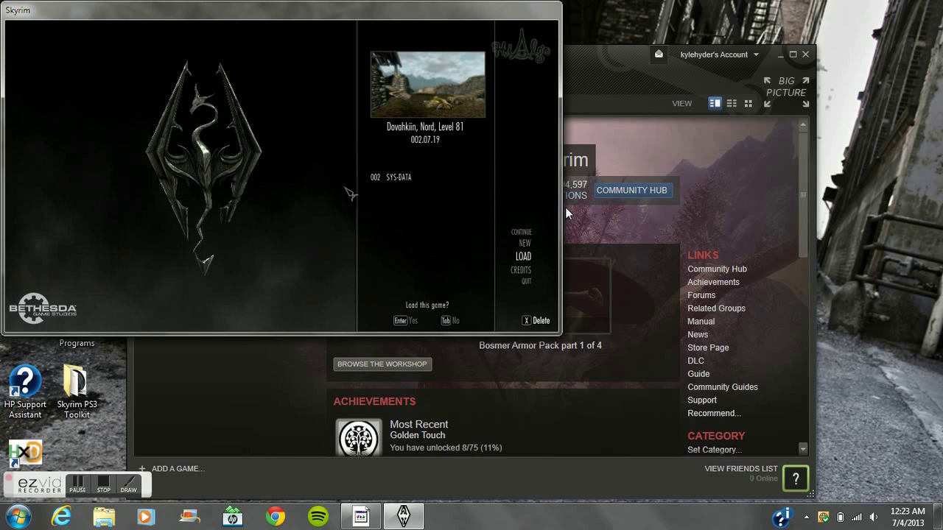
key("Return")
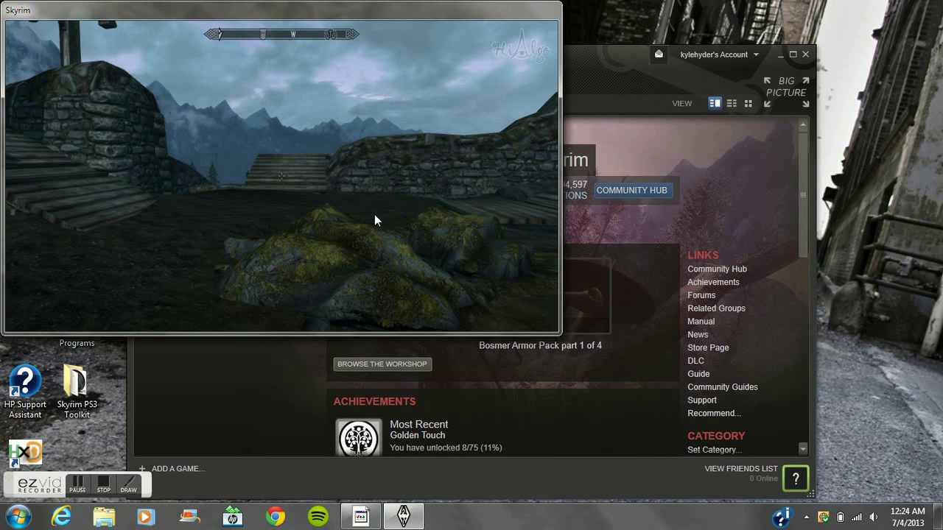
key("grave")
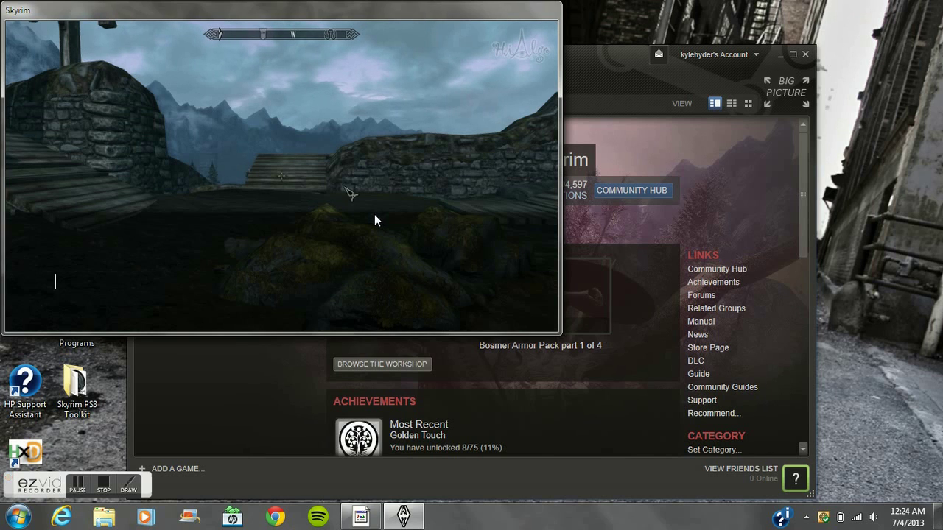
type("player.additem")
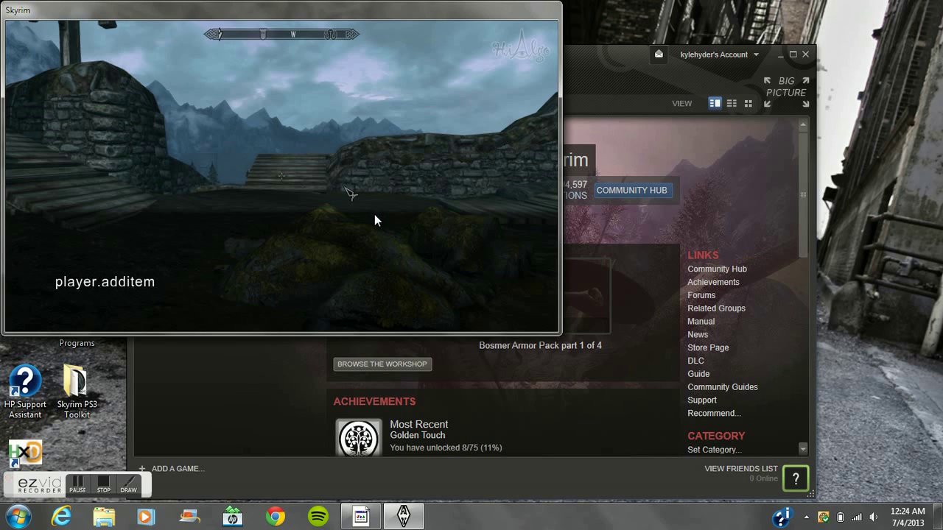
key("BackSpace")
key("BackSpace")
key("BackSpace")
key("BackSpace")
key("BackSpace")
key("BackSpace")
key("BackSpace")
key("BackSpace")
key("BackSpace")
key("BackSpace")
key("BackSpace")
key("BackSpace")
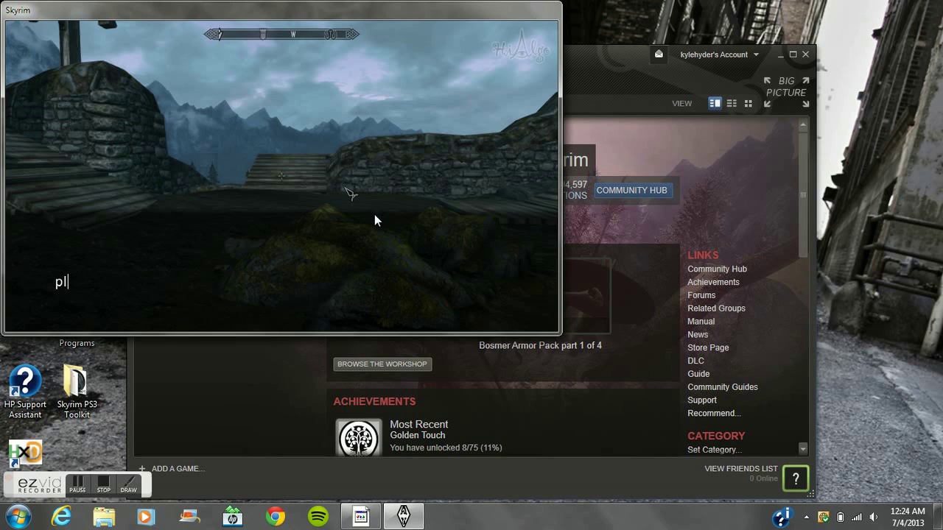
key("BackSpace")
key("BackSpace")
type("coc QASmoke")
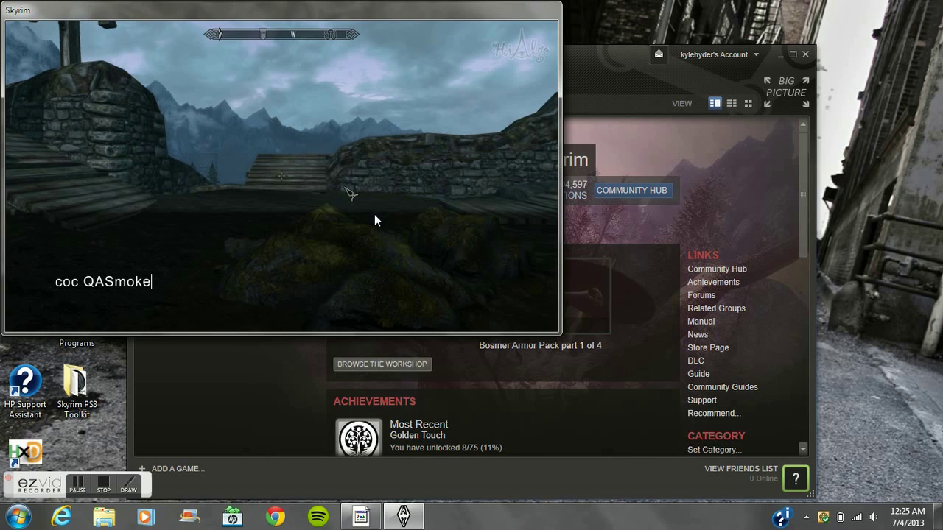
key("BackSpace")
key("BackSpace")
key("BackSpace")
key("BackSpace")
key("BackSpace")
key("BackSpace")
key("BackSpace")
key("BackSpace")
key("BackSpace")
key("BackSpace")
key("BackSpace")
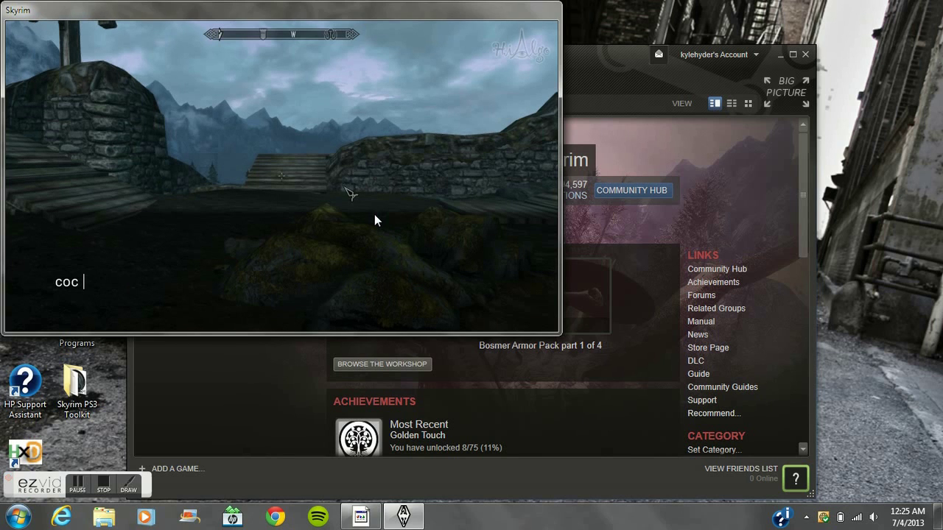
Step: Give the character 11 gold with the console command player.additem f 11 and close the console
type("player.additem f")
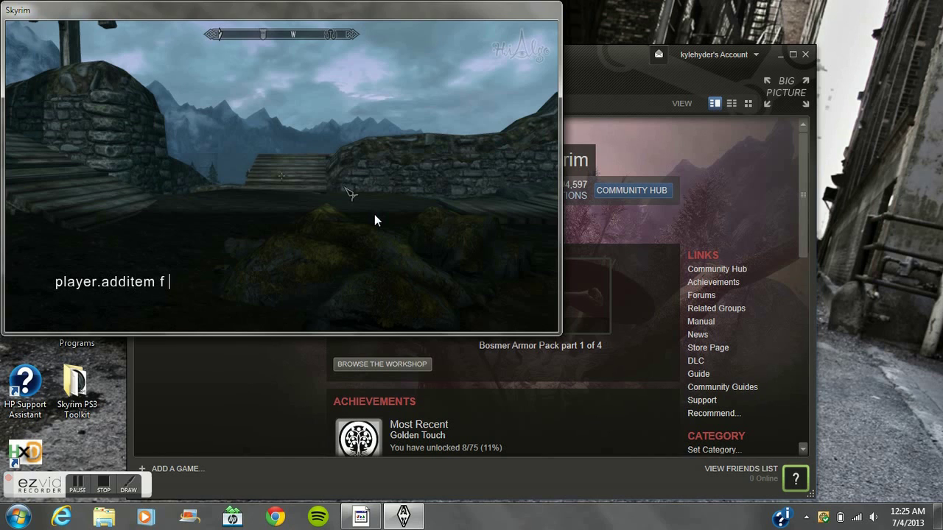
type(" 11")
key("Return")
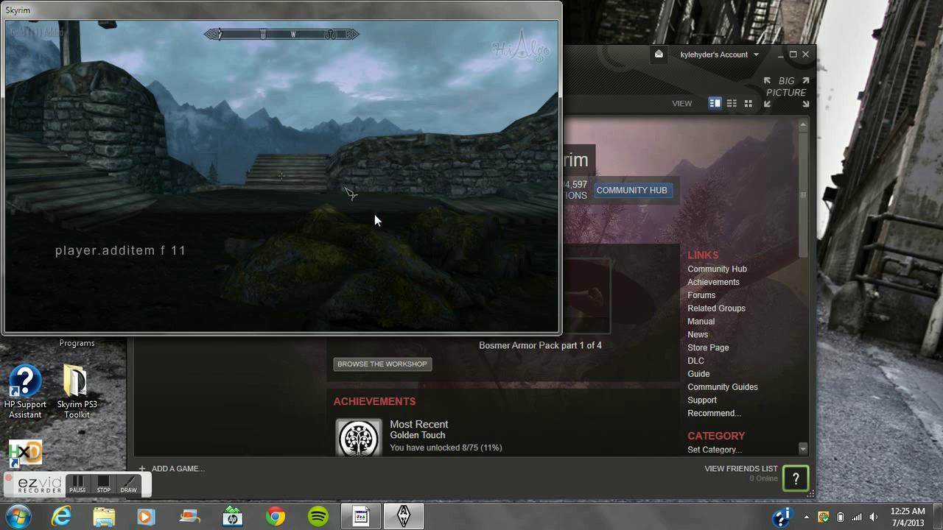
key("grave")
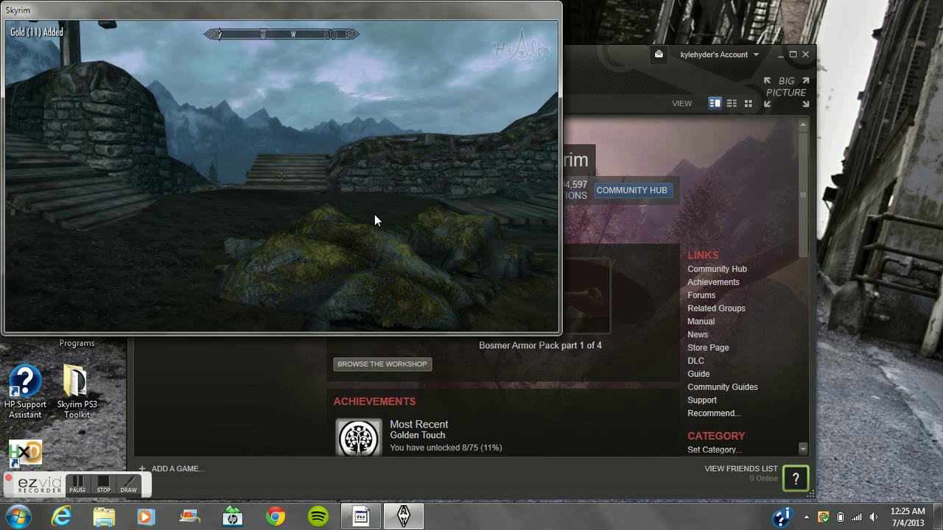
Step: Save the game over the existing SYS-DATA save, confirming the overwrite
key("Escape")
key("Return")
key("Down")
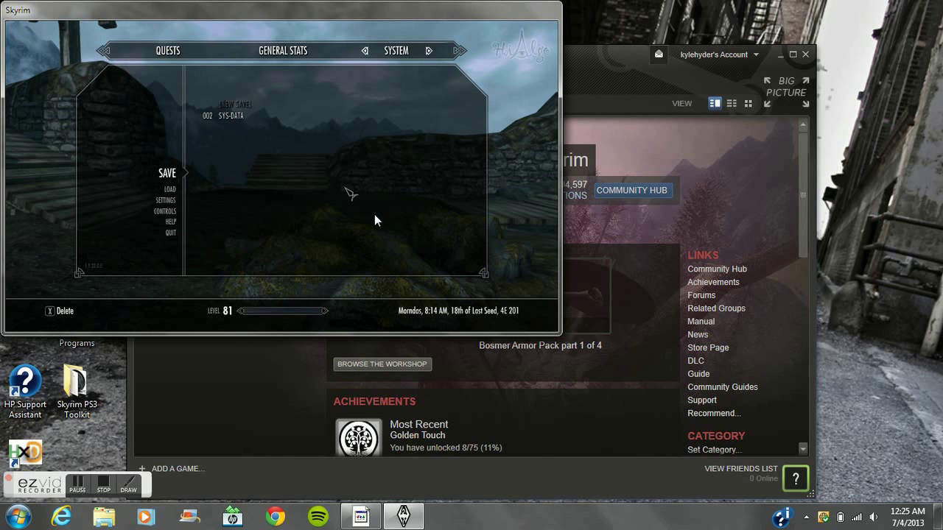
key("Return")
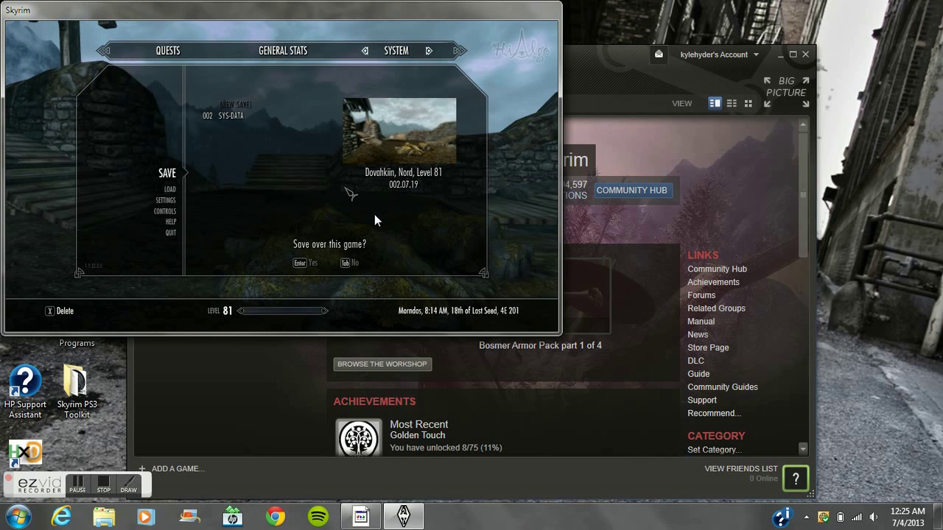
key("Return")
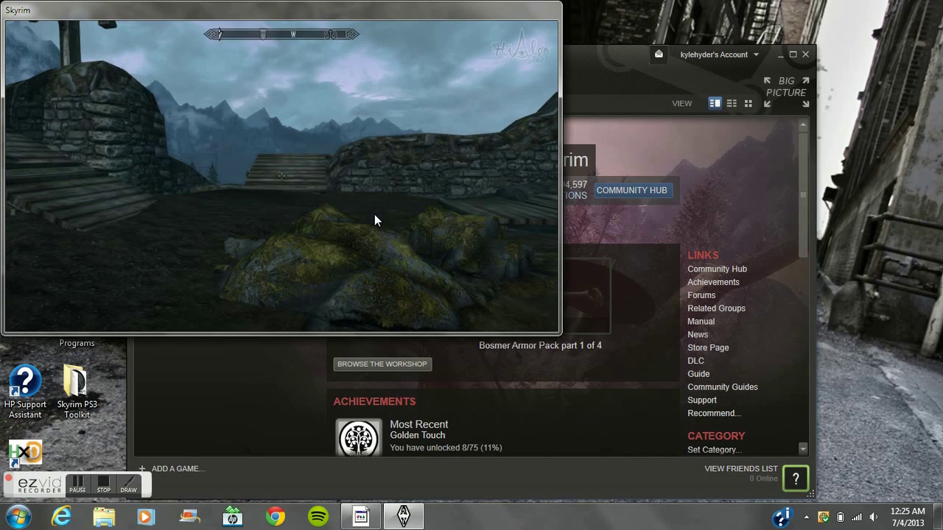
Step: Quit Skyrim to the desktop and close the Steam window
key("Escape")
key("Down")
key("Down")
key("Down")
key("Down")
key("Down")
key("Return")
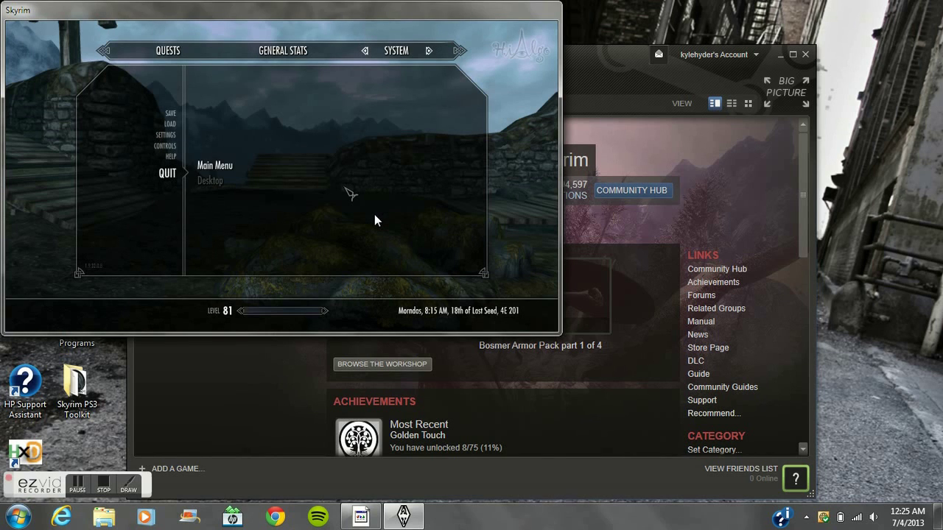
key("Down")
key("Return")
key("Return")
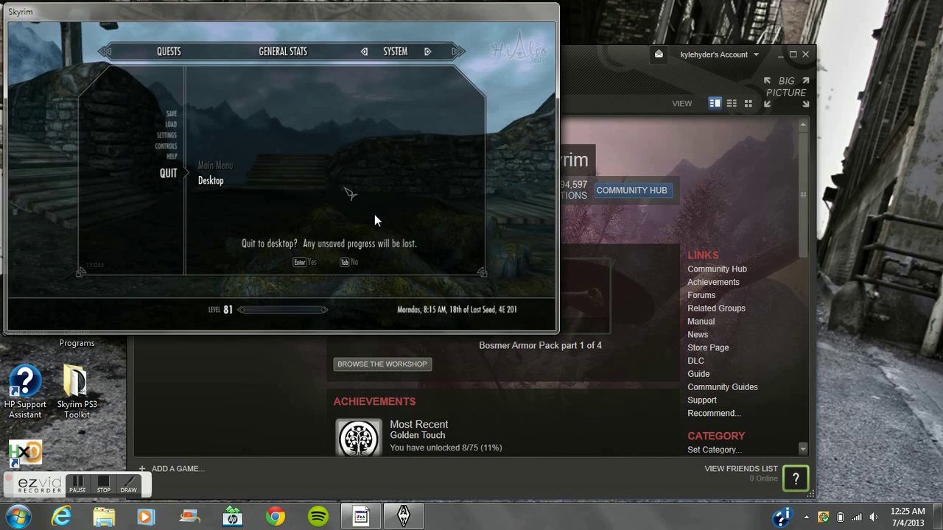
left_click(805, 54)
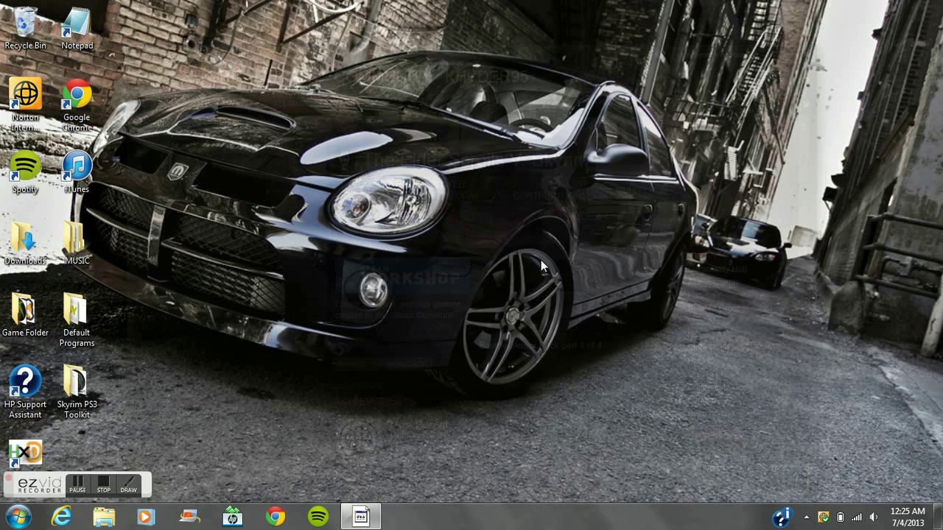
Step: Open the Documents\My Games\Skyrim\Saves folder
left_click(18, 517)
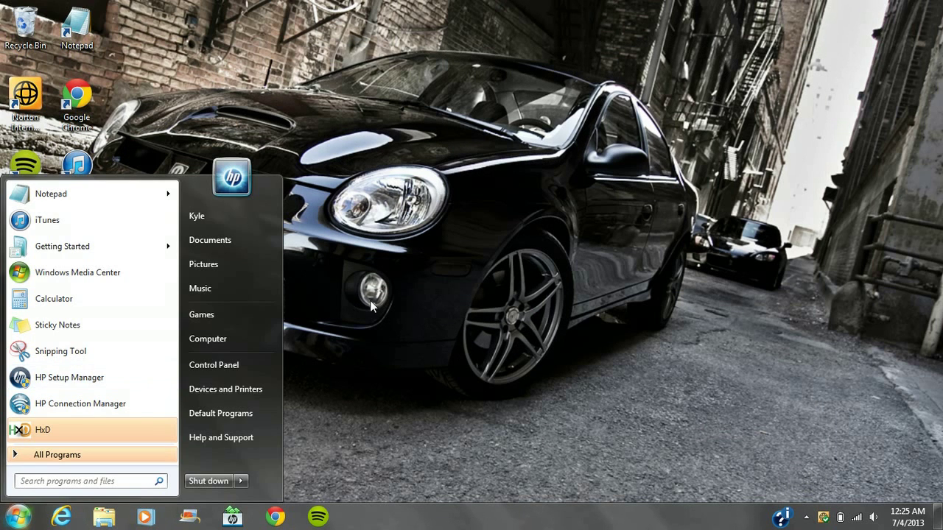
left_click(213, 241)
double_click(336, 182)
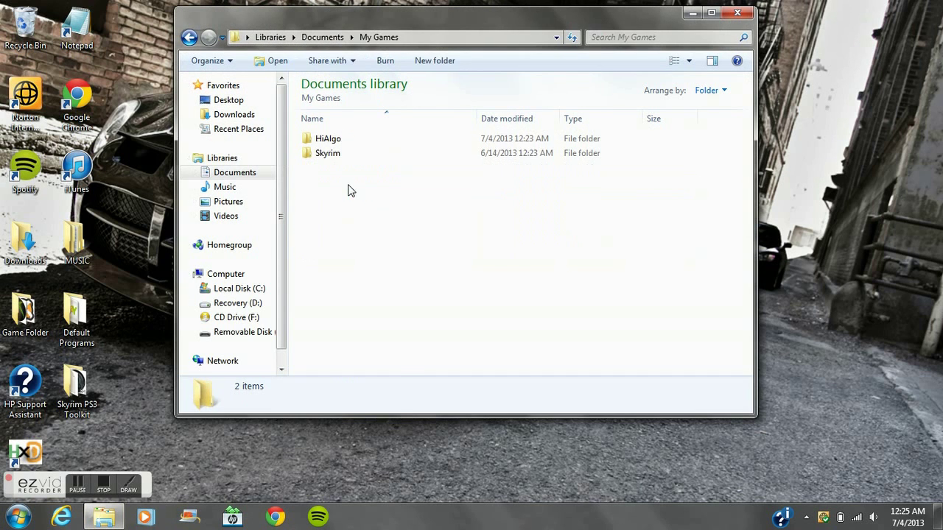
double_click(329, 155)
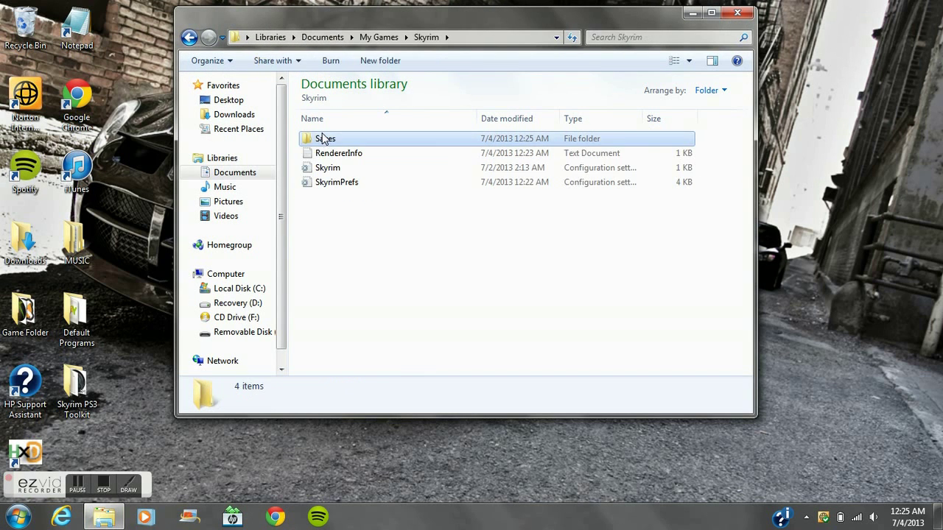
double_click(323, 139)
Step: Rename SYS-DATA.ess in the Saves folder to SYS-DATA, removing the .ess extension and confirming the extension change
left_click(335, 144)
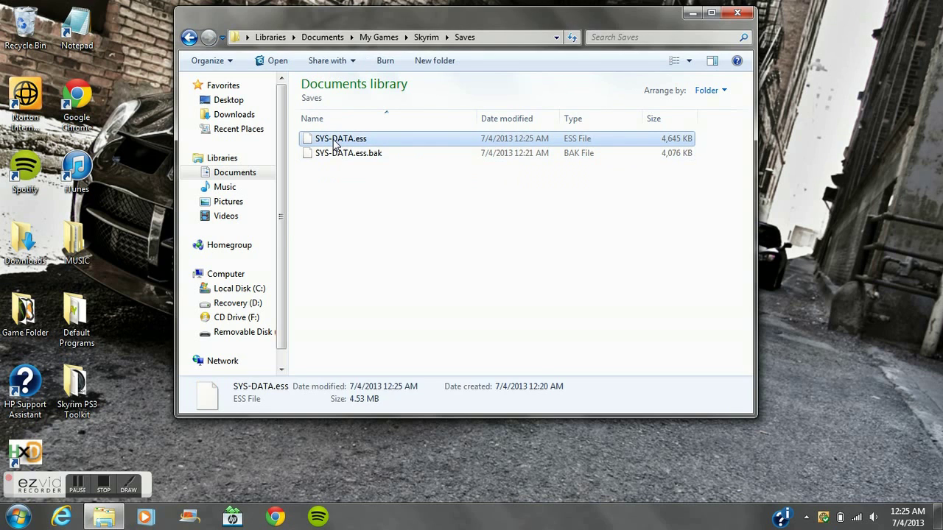
right_click(335, 143)
left_click(389, 403)
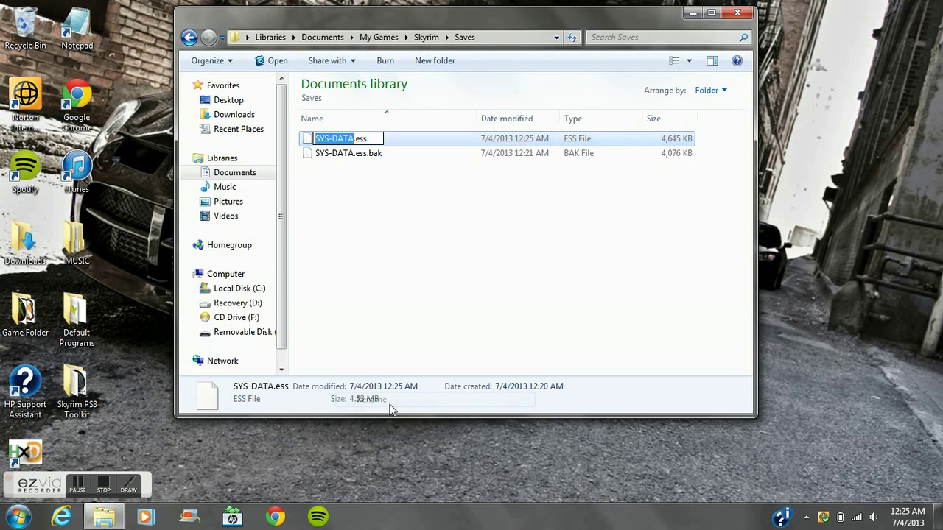
key("End")
key("BackSpace")
key("BackSpace")
key("BackSpace")
key("BackSpace")
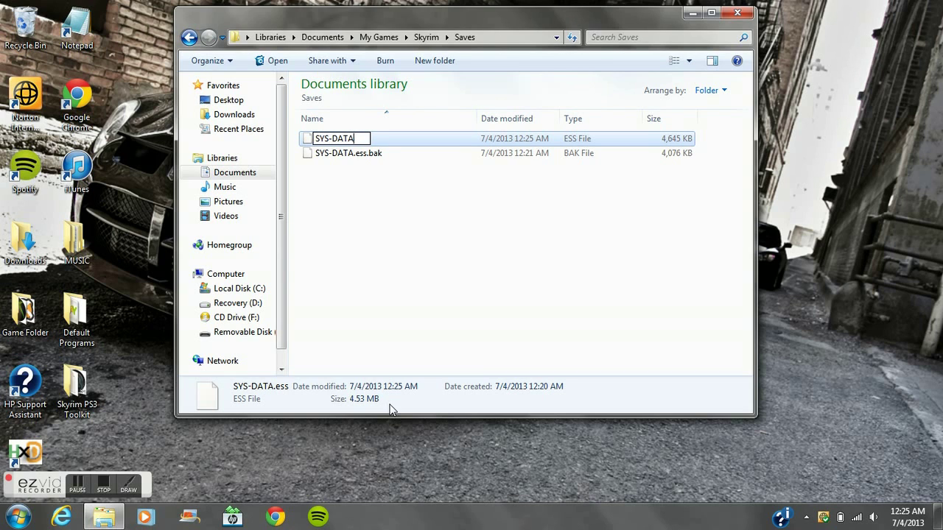
key("Return")
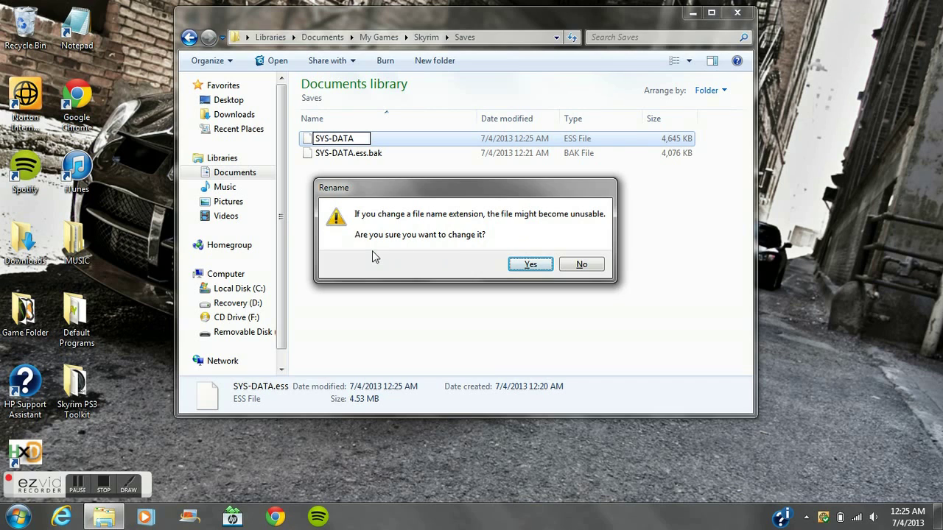
left_click(530, 265)
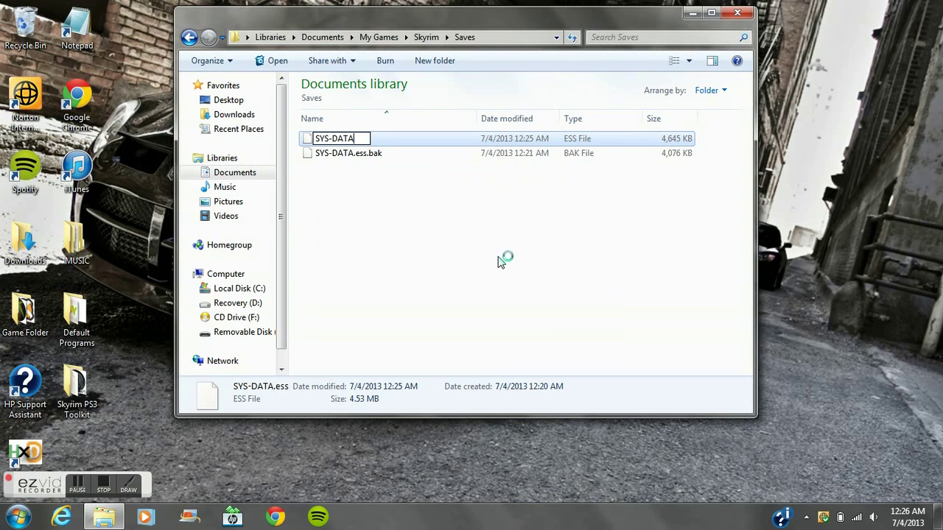
left_click(459, 248)
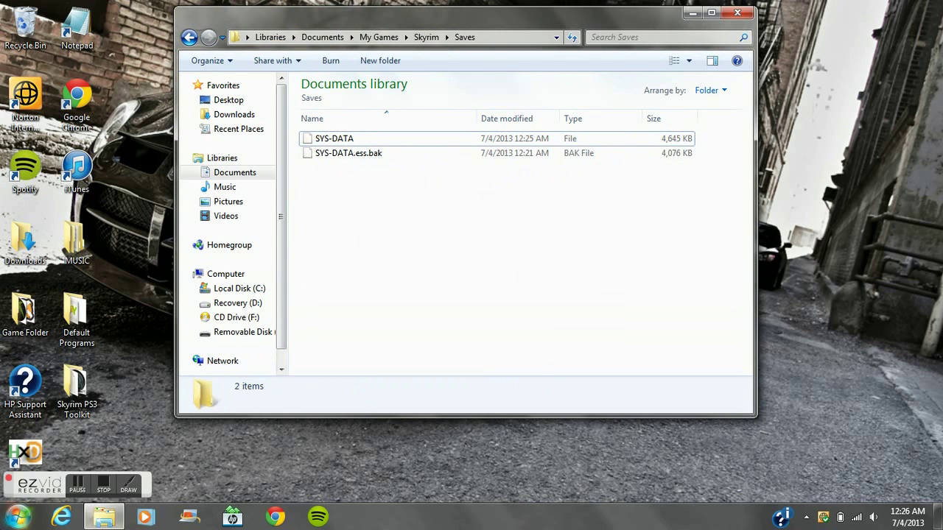
Step: Move SYS-DATA from the Saves folder into BLUS30778-SAVE-PLAYER-1 inside the Skyrim PS3 Toolkit folder, and close both folder windows
left_click(122, 405)
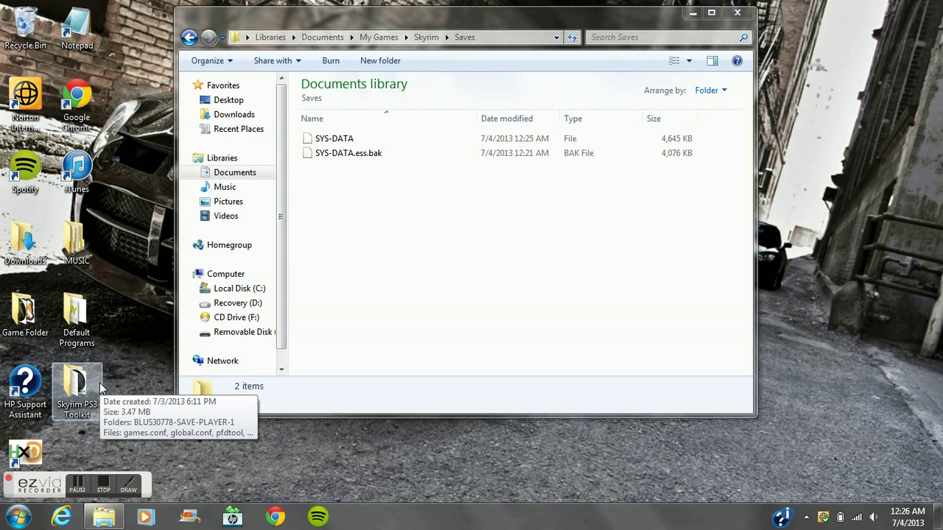
double_click(101, 388)
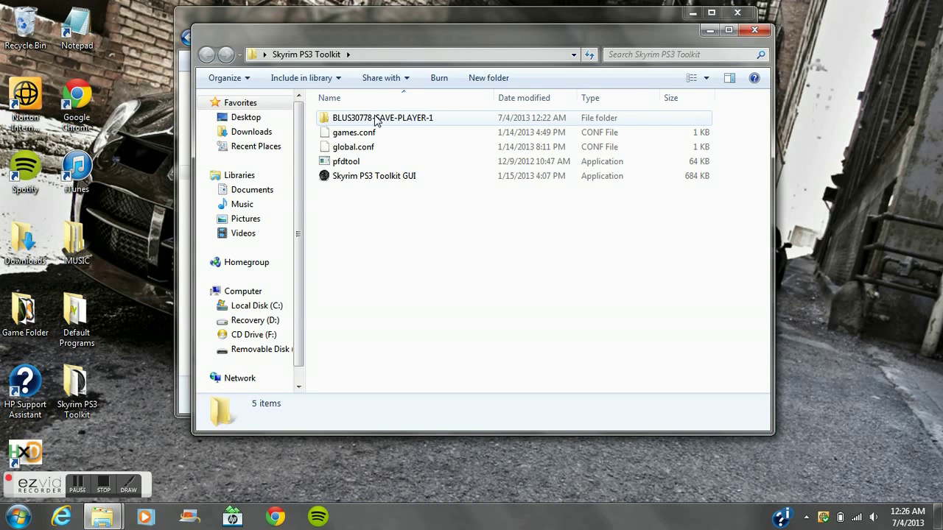
double_click(375, 119)
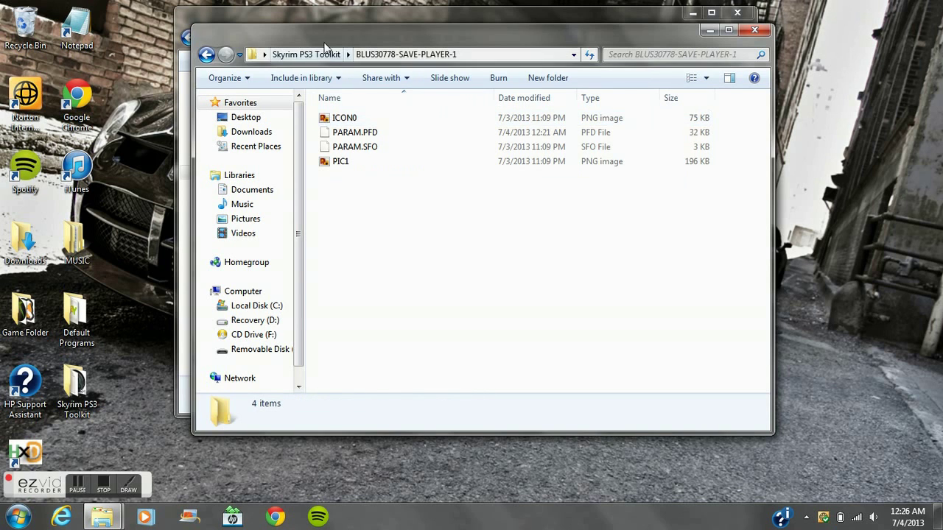
left_click_drag(324, 40, 514, 229)
left_click(335, 143)
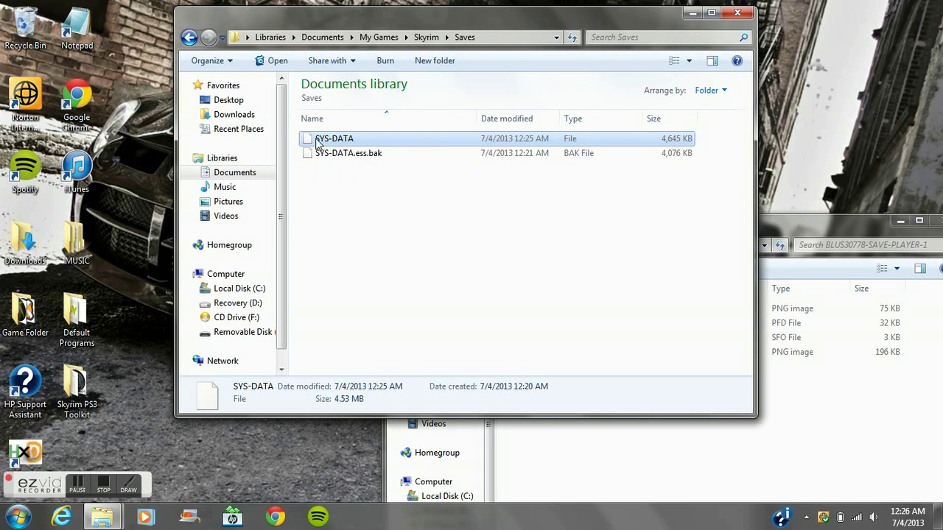
left_click_drag(320, 142, 644, 467)
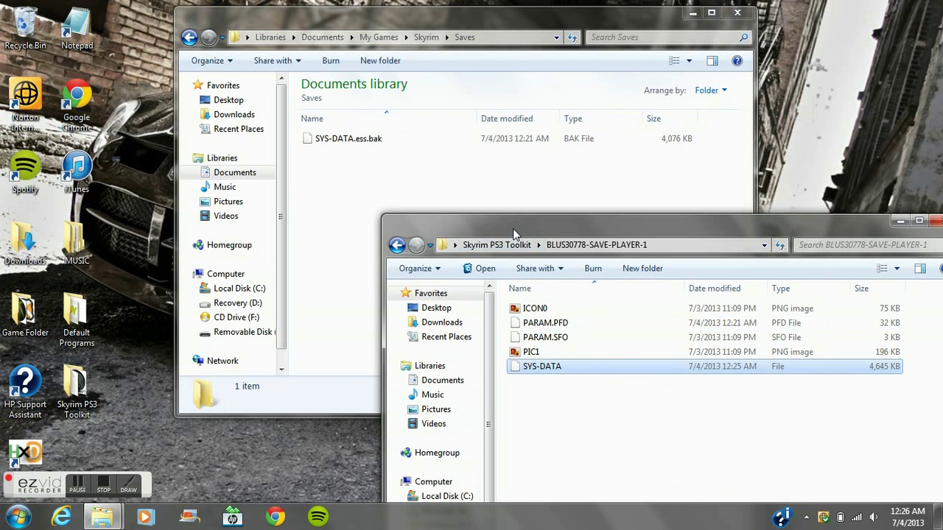
left_click_drag(487, 216, 292, 55)
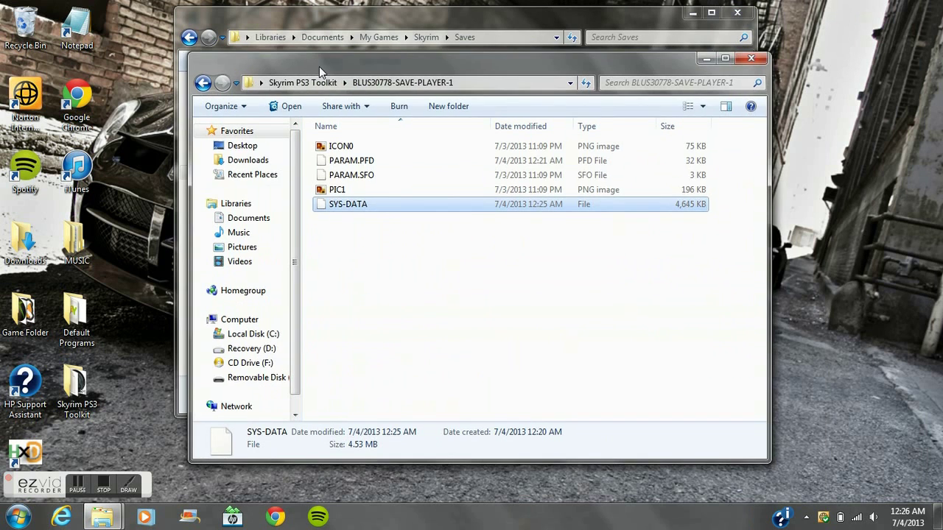
left_click(750, 59)
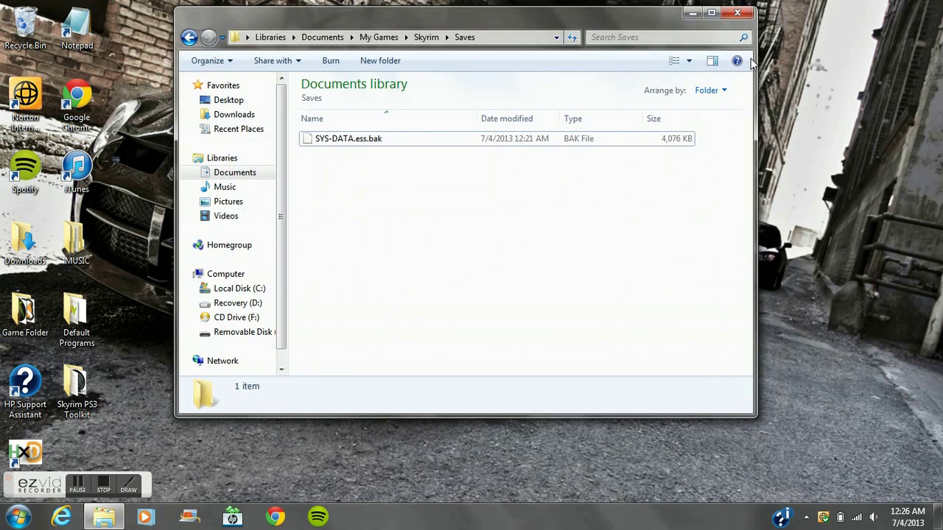
left_click(735, 16)
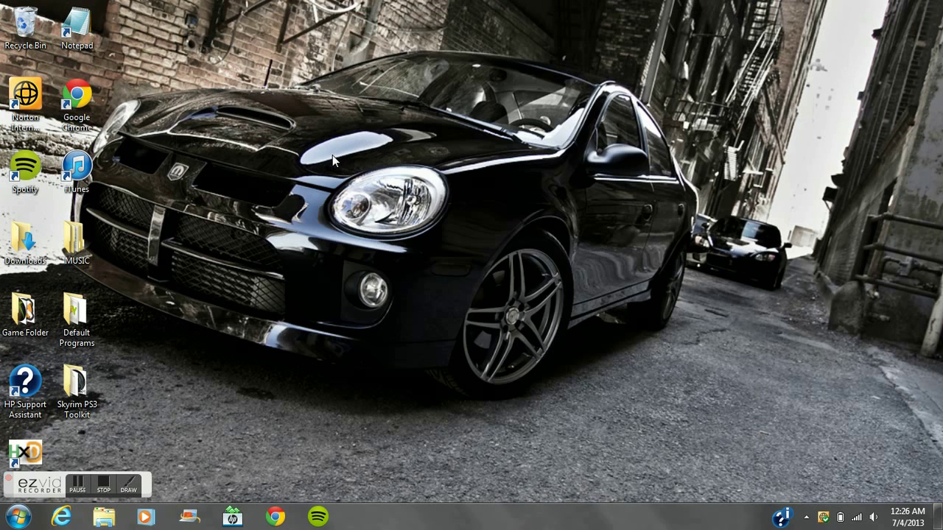
Step: Launch Skyrim PS3 Toolkit GUI, encrypt the toolkit's BLUS30778-SAVE-PLAYER-1 folder with it, and close the tool
double_click(78, 404)
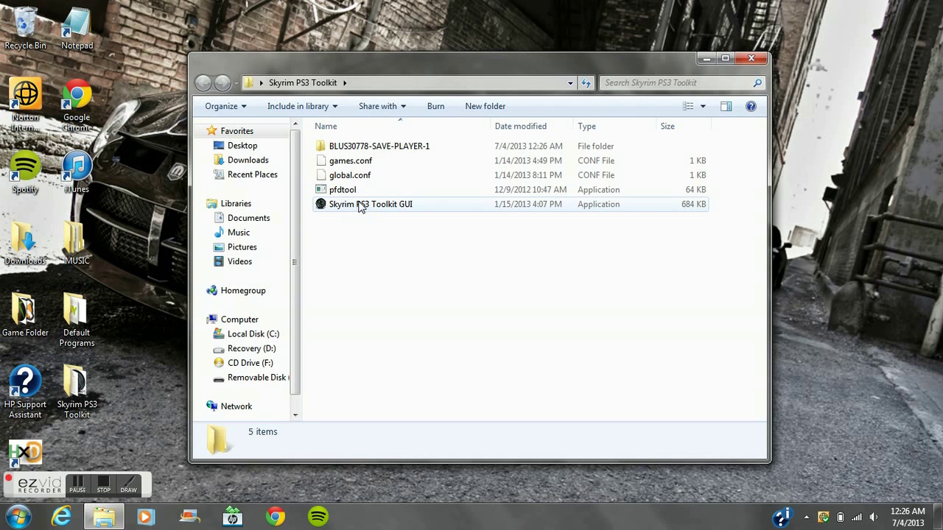
double_click(384, 210)
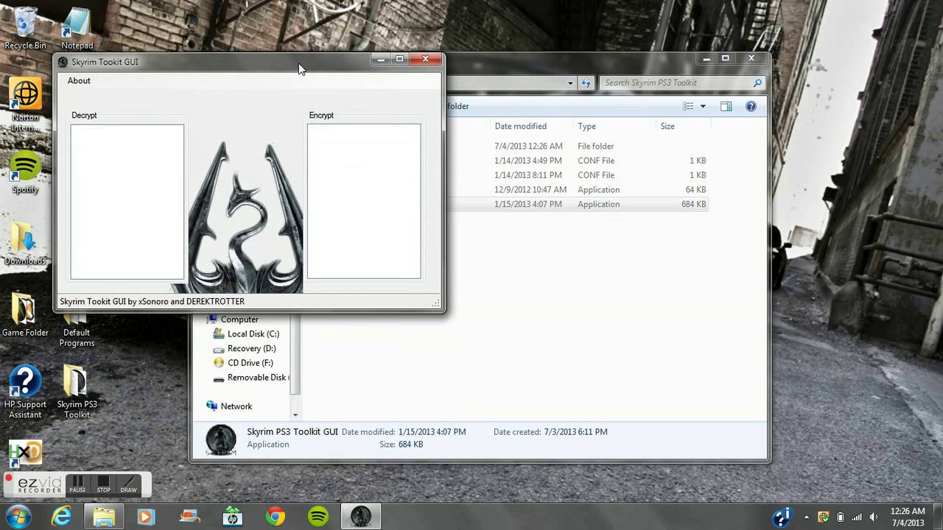
left_click_drag(301, 69, 653, 189)
left_click_drag(556, 72, 407, 26)
left_click_drag(664, 188, 714, 172)
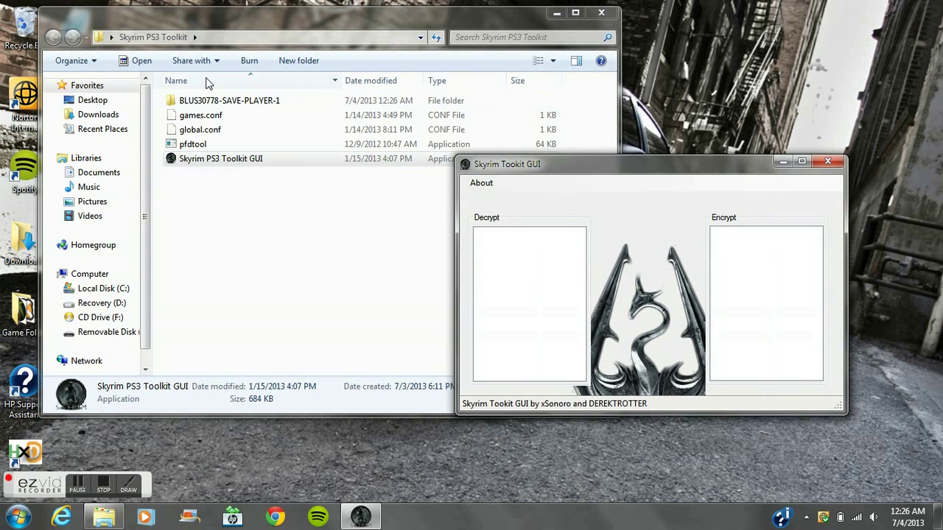
left_click(229, 102)
left_click_drag(228, 102, 781, 265)
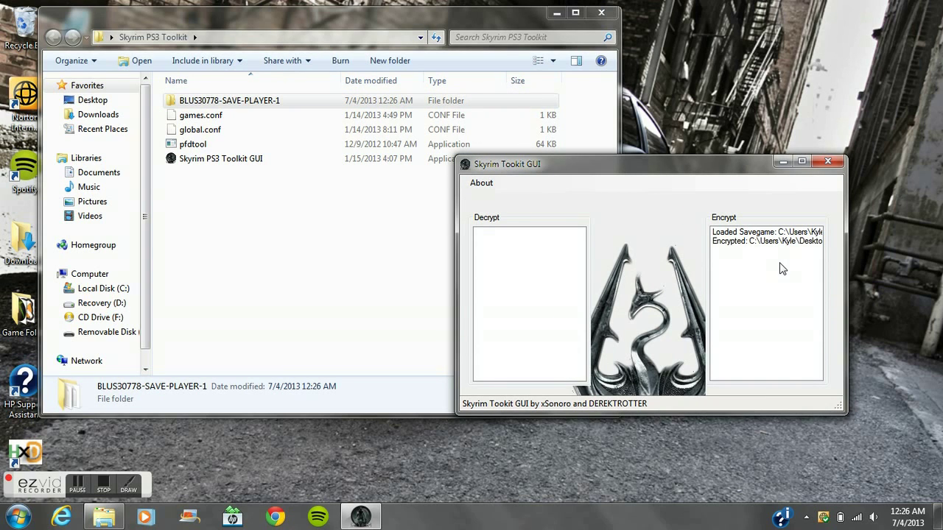
left_click(827, 161)
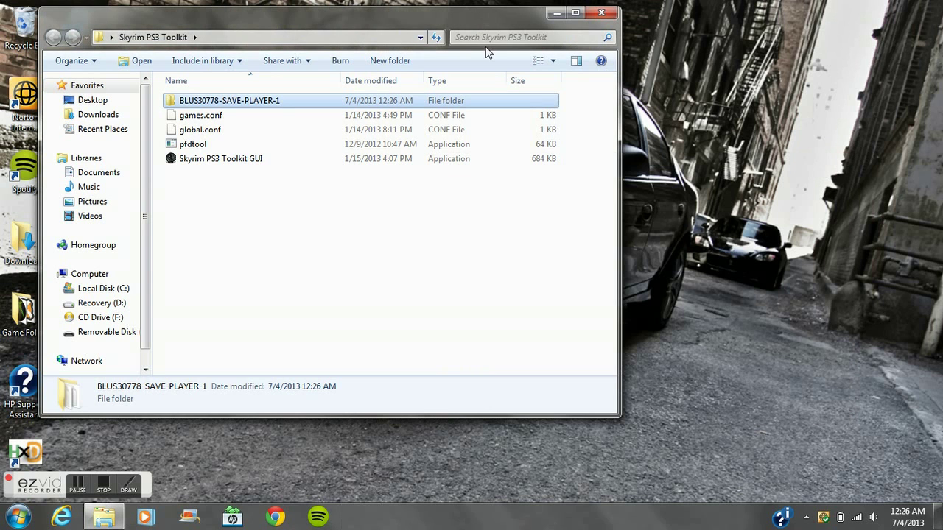
Step: Permanently delete the old BLUS30778-SAVE-PLAYER-1 folder from PS3\SAVEDATA on Removable Disk (G:)
left_click(16, 519)
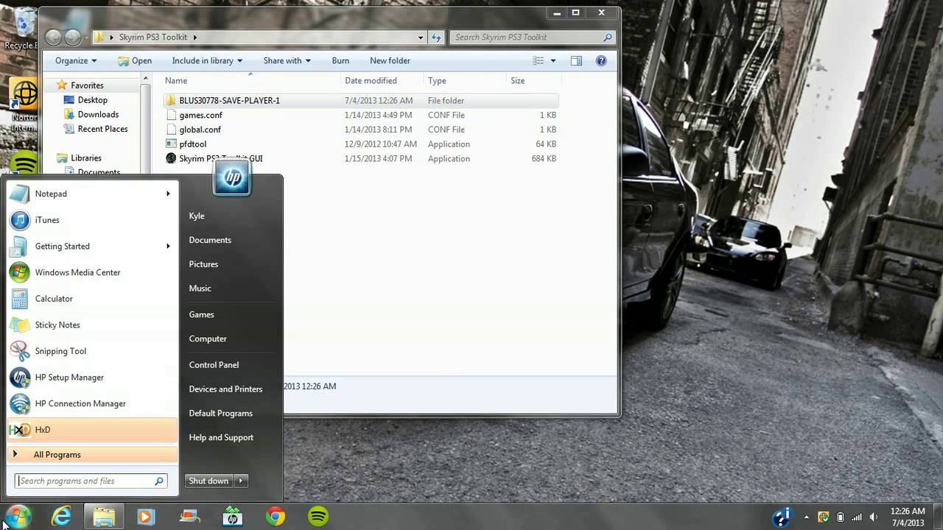
left_click(204, 346)
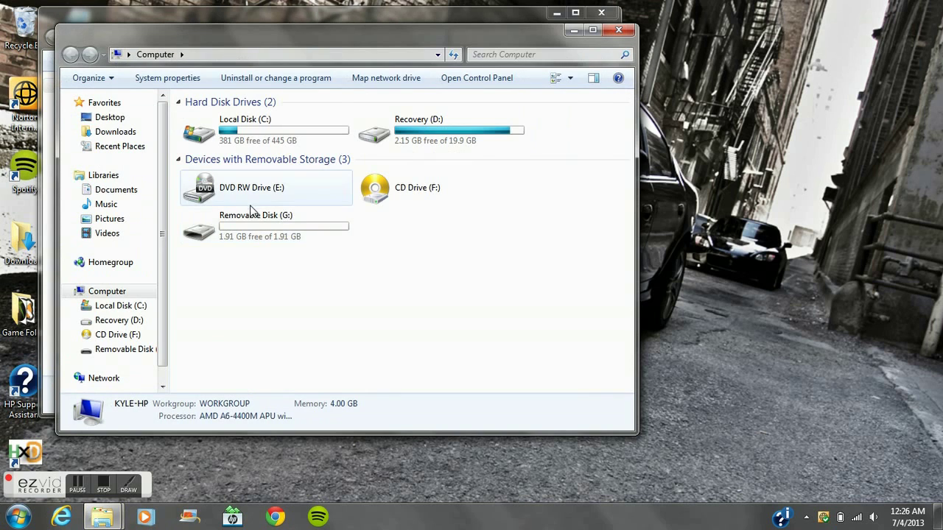
double_click(250, 214)
double_click(218, 126)
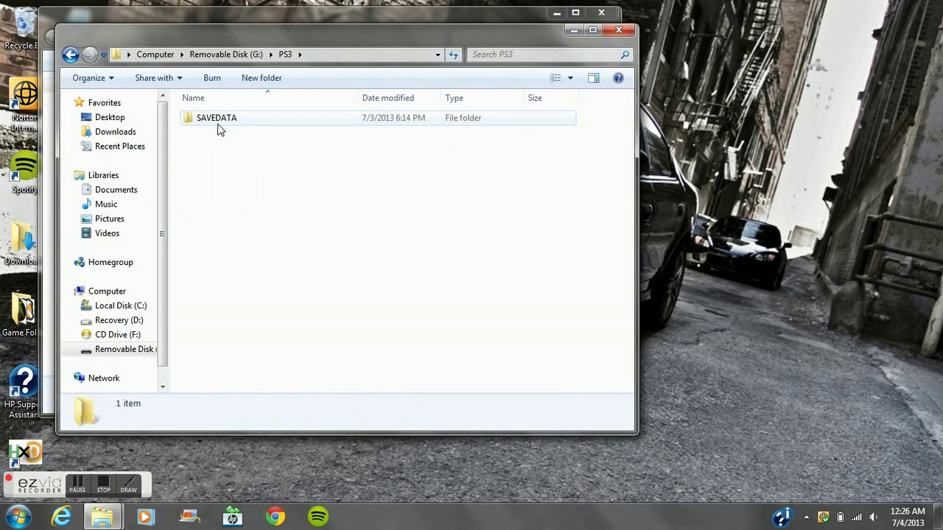
double_click(218, 126)
right_click(218, 123)
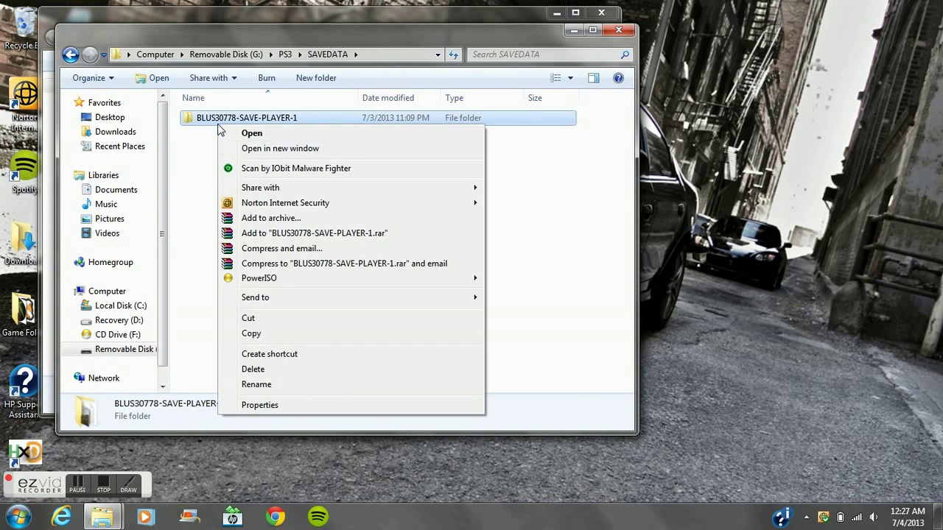
left_click(299, 371)
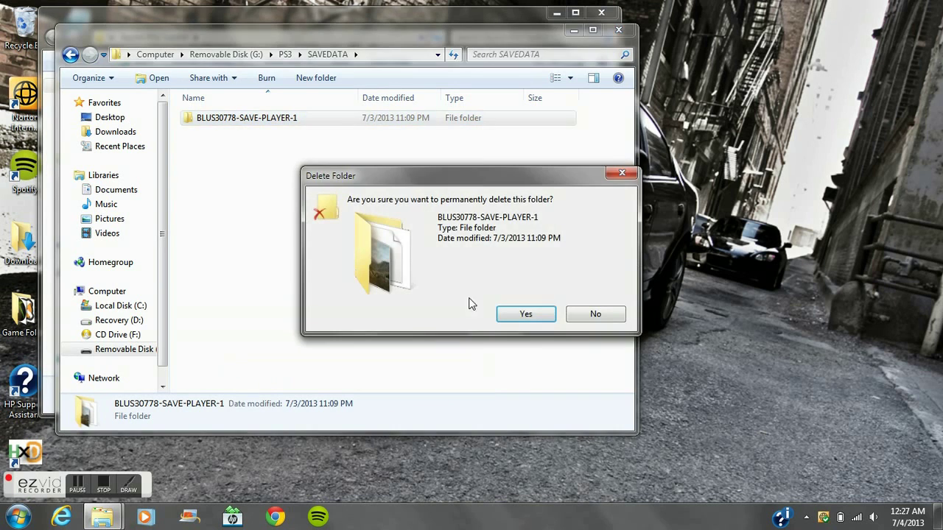
left_click(528, 319)
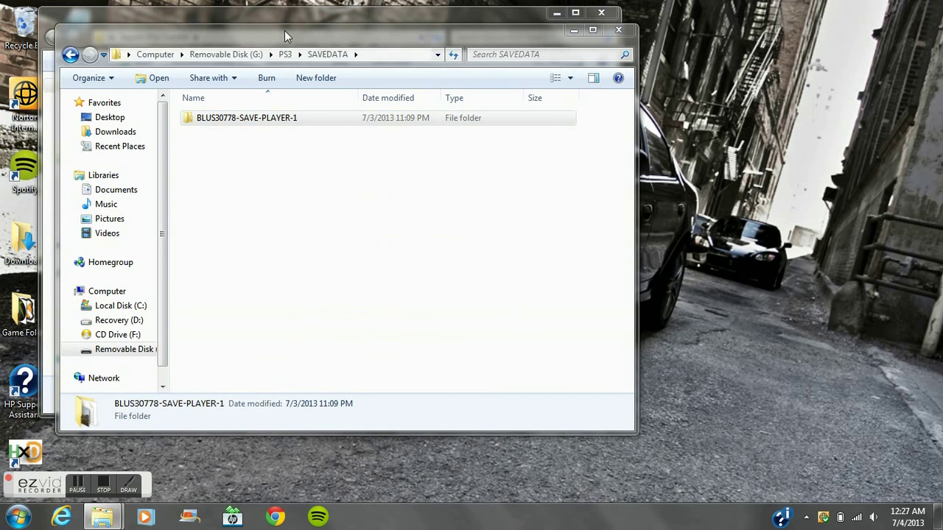
Step: Copy the encrypted BLUS30778-SAVE-PLAYER-1 folder from Skyrim PS3 Toolkit into SAVEDATA on the removable disk, and close both folder windows
left_click_drag(285, 34, 579, 197)
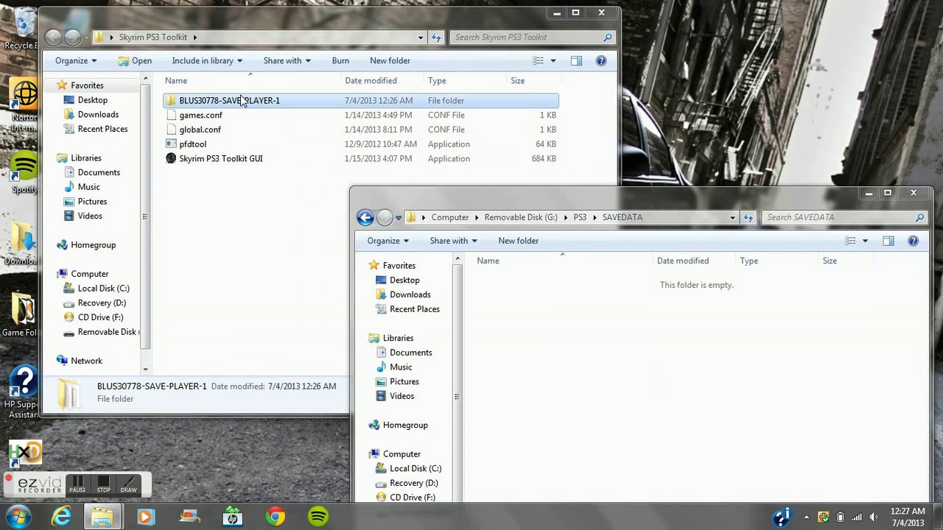
left_click_drag(547, 295, 598, 358)
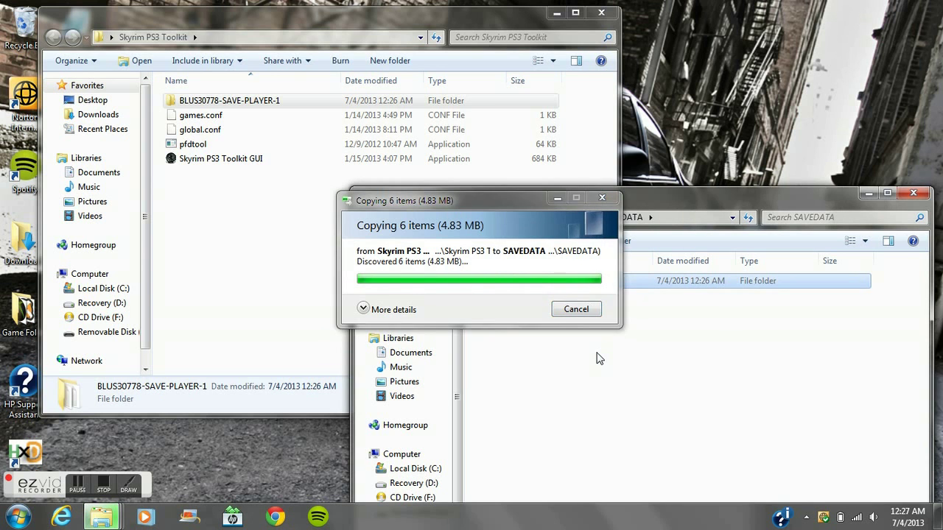
left_click(914, 193)
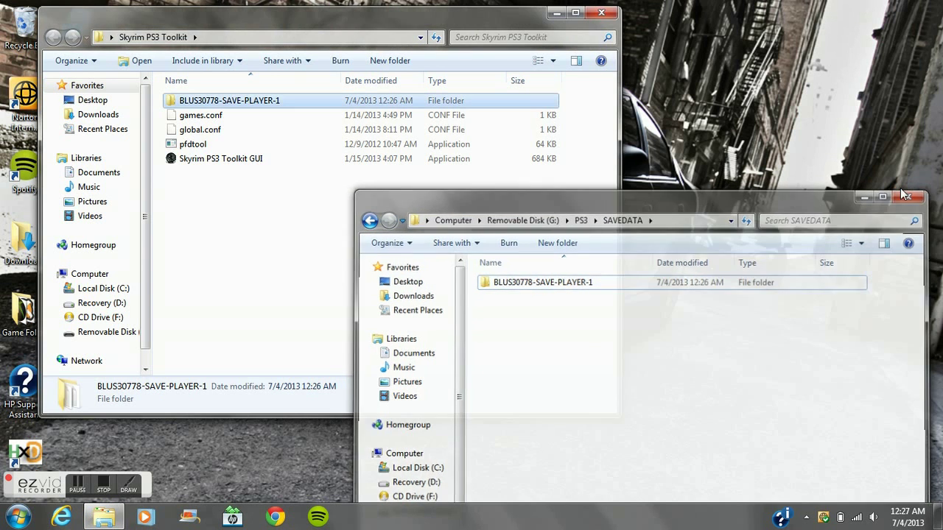
left_click(602, 14)
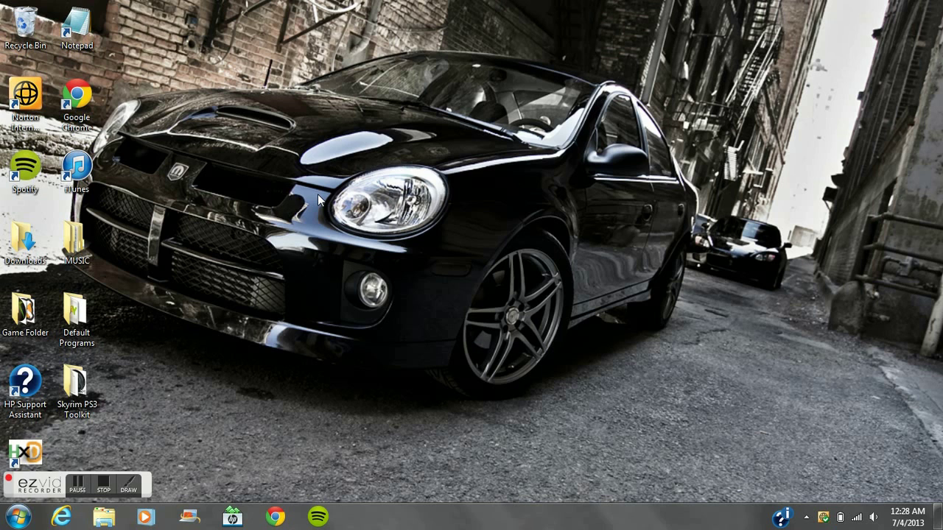
Step: Check the contents of PS3\SAVEDATA on Removable Disk (G:), and close the folder window
left_click(16, 517)
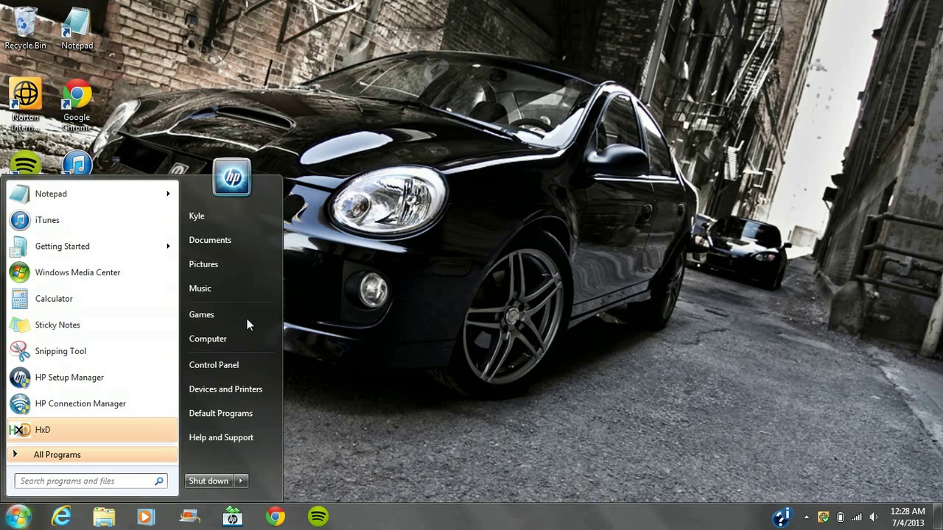
left_click(253, 338)
double_click(545, 301)
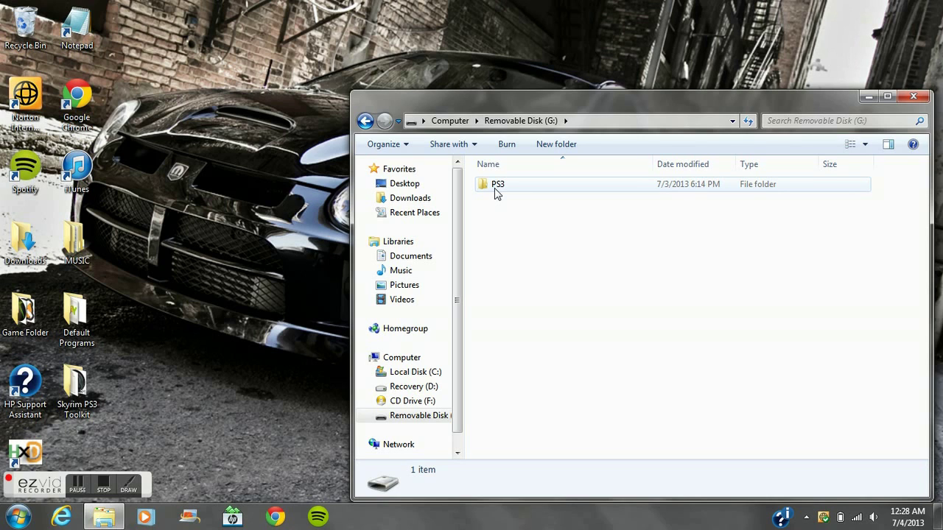
double_click(498, 185)
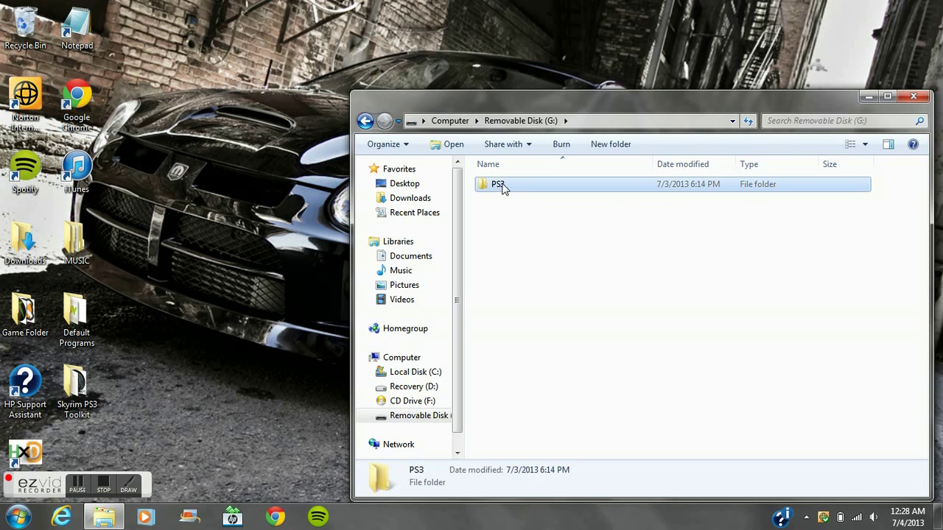
double_click(506, 194)
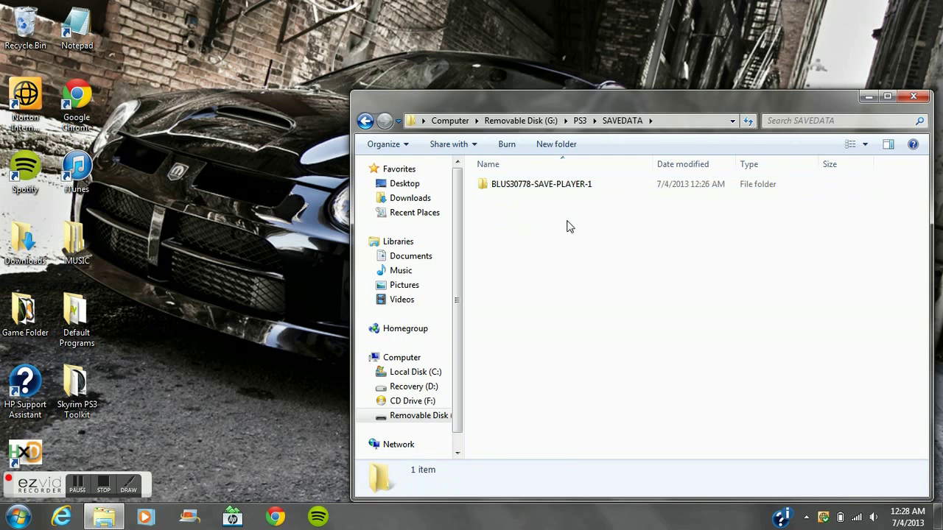
left_click(913, 98)
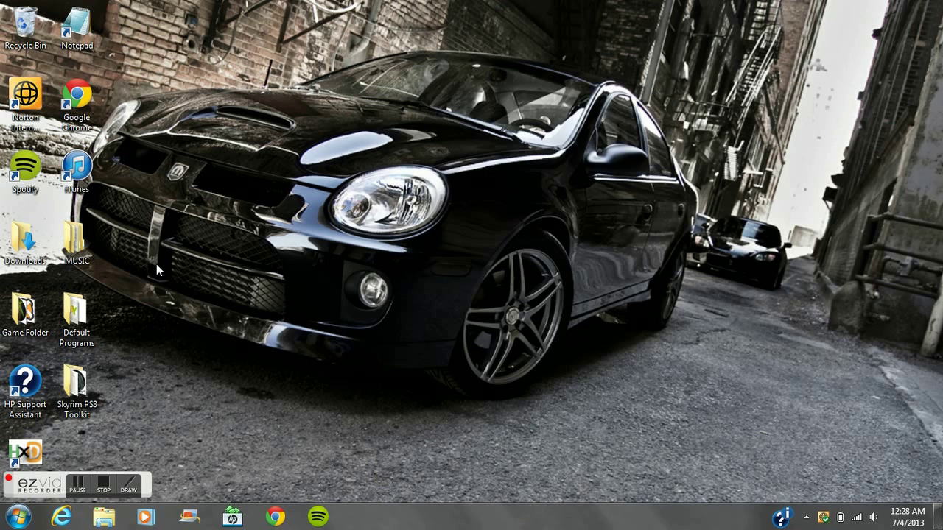